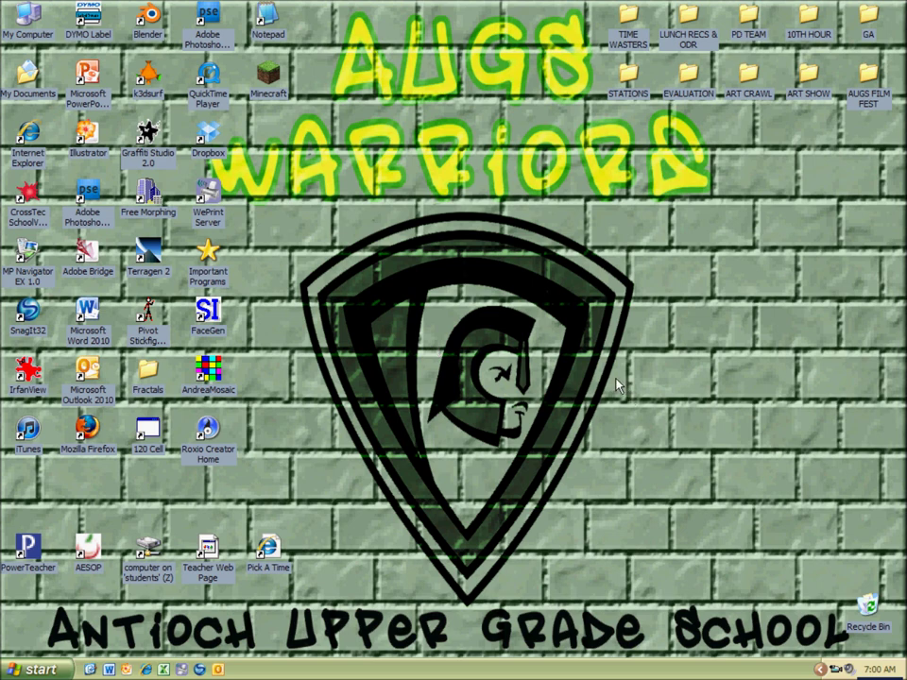
Launch Illustrator CS2 from the desktop and skip product registration.
click(85, 138)
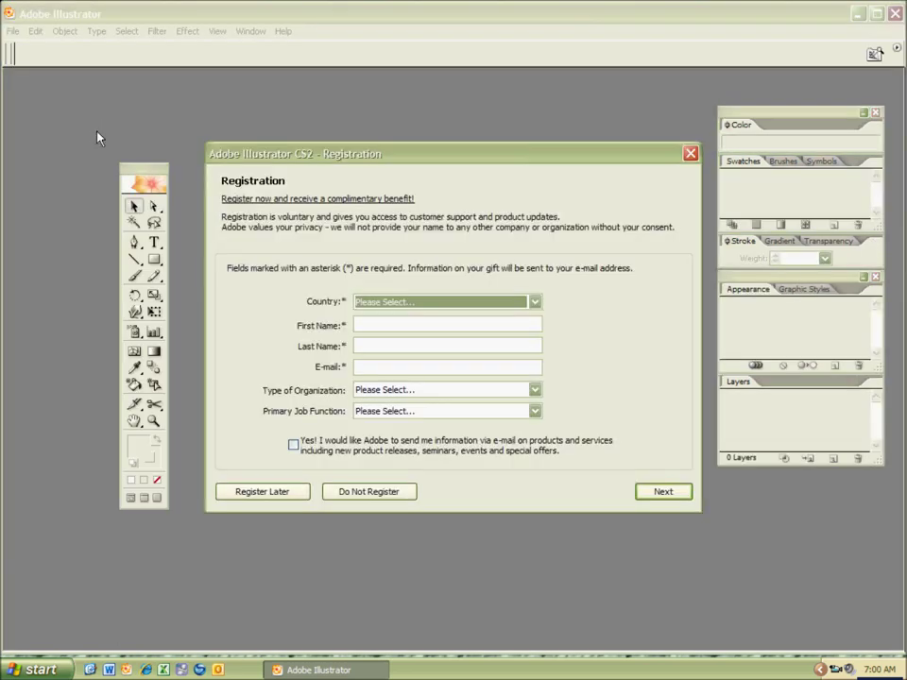
click(406, 493)
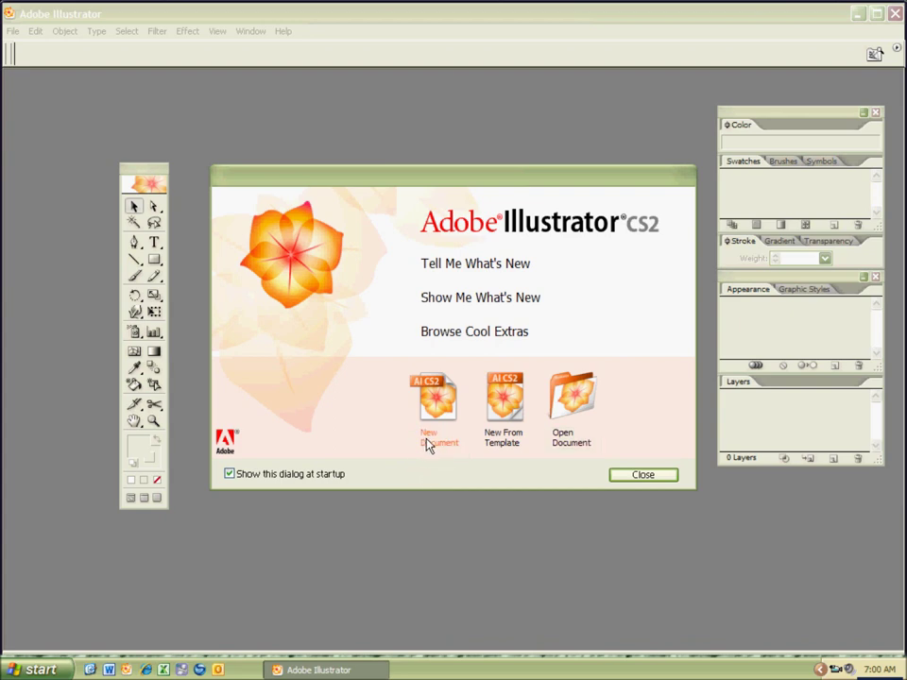
Create a new Letter-size CMYK document named 'Lines KSF'.
click(437, 419)
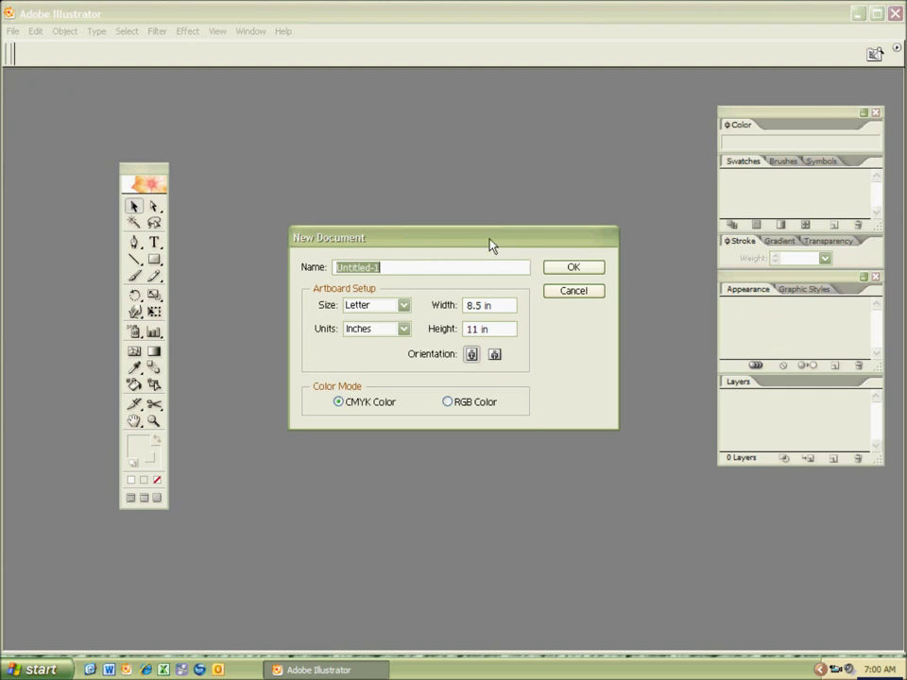
text(Lines KSF)
click(572, 269)
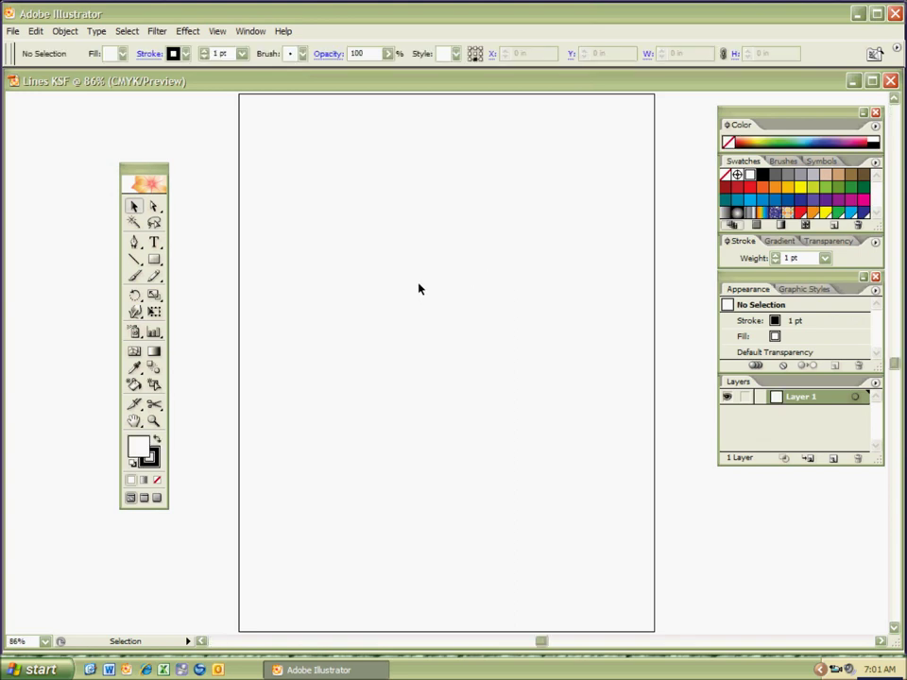
Zoom so the Letter page fills the window height.
key(ctrl+minus)
key(ctrl+minus)
key(ctrl+minus)
key(ctrl+plus)
key(ctrl+plus)
key(ctrl+plus)
key(ctrl+minus)
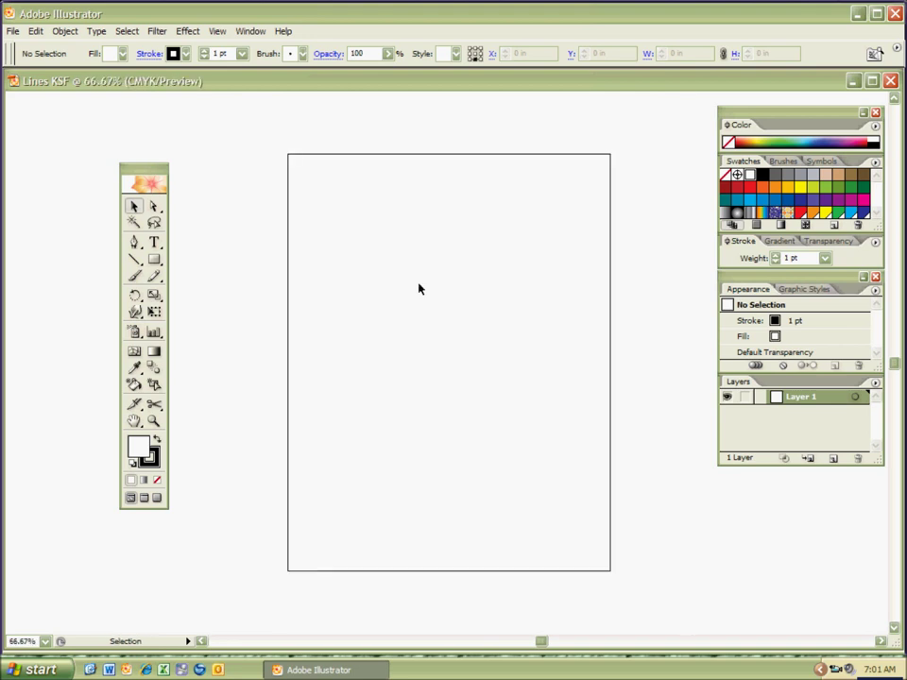
key(ctrl)
key(ctrl+0)
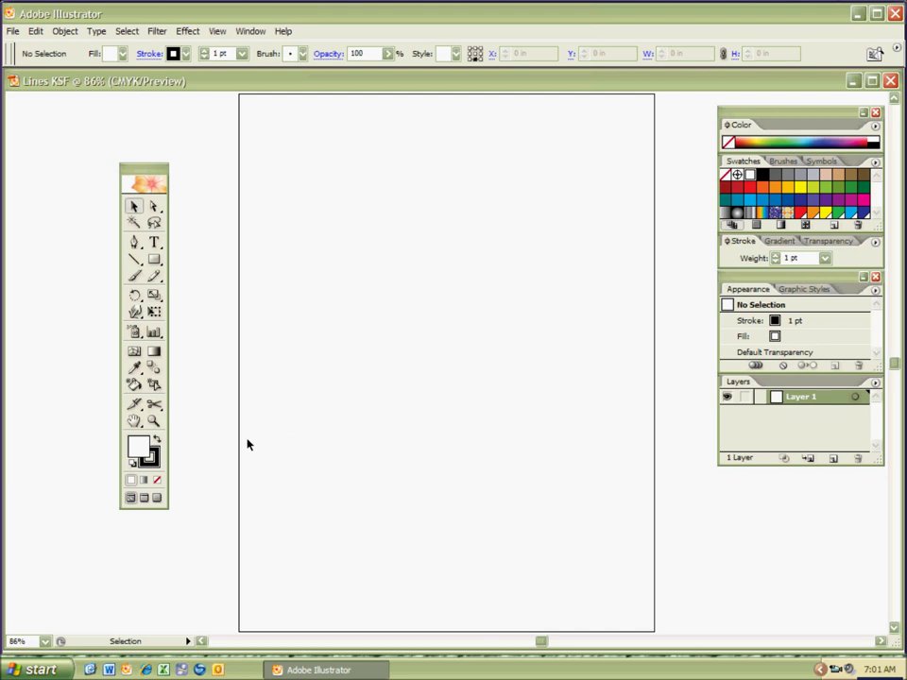
Set fill to none with a black stroke and switch to the Paintbrush tool.
key(slash)
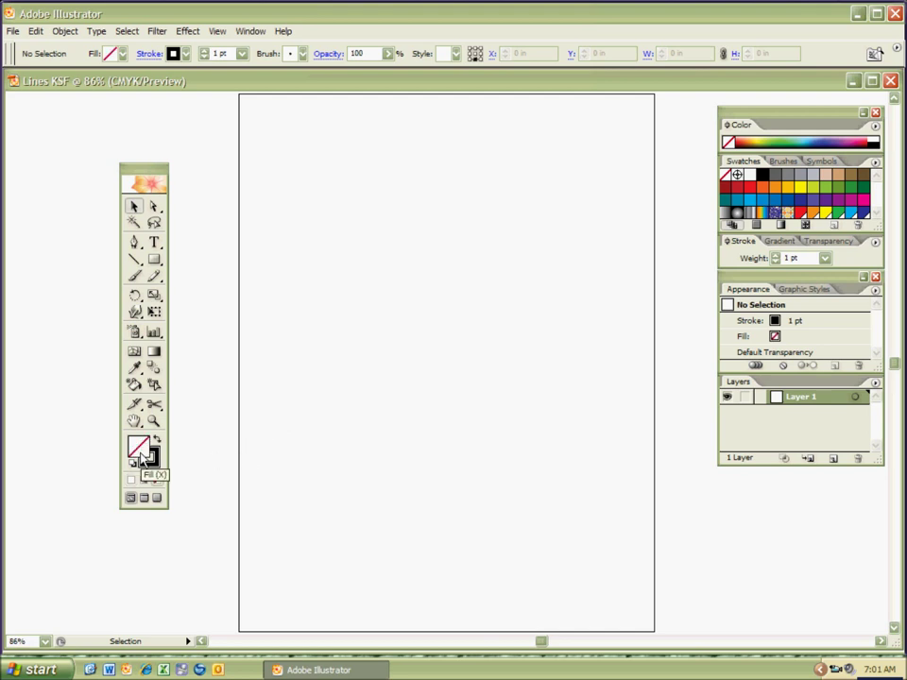
key(x)
key(x)
key(b)
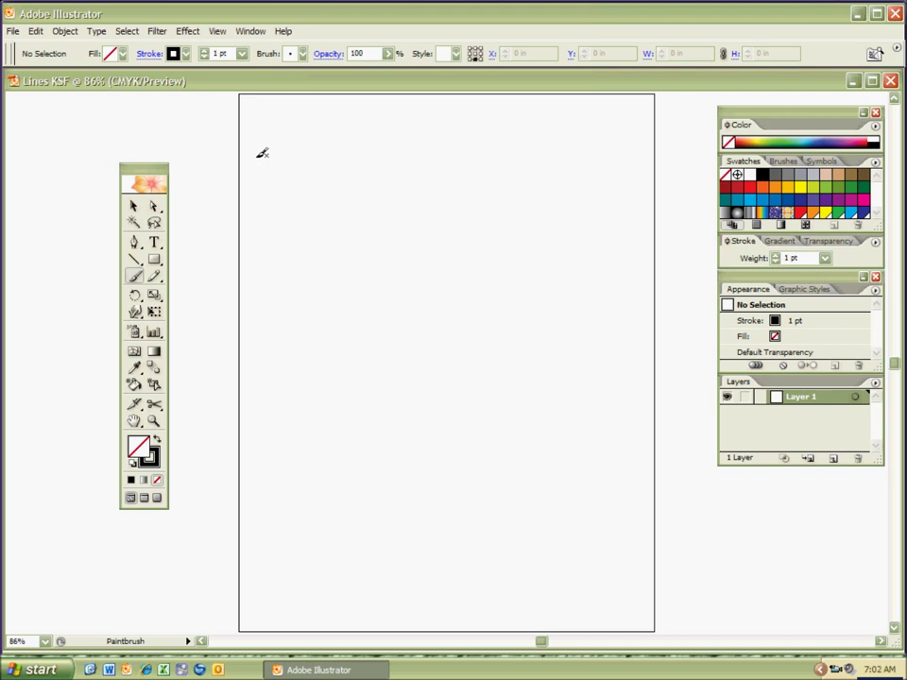
Paint a long looping zigzag squiggle down the page and browse the brush list.
mouse_move(256, 156)
mouse_down()
mouse_move(299, 116)
mouse_move(329, 120)
mouse_move(278, 173)
mouse_move(267, 202)
mouse_move(294, 219)
mouse_move(345, 171)
mouse_move(417, 141)
mouse_move(454, 153)
mouse_move(404, 202)
mouse_move(341, 242)
mouse_move(289, 297)
mouse_move(281, 323)
mouse_move(299, 342)
mouse_move(481, 236)
mouse_move(544, 227)
mouse_move(536, 268)
mouse_move(355, 368)
mouse_move(302, 415)
mouse_move(267, 500)
mouse_move(351, 460)
mouse_move(431, 401)
mouse_move(538, 342)
mouse_move(592, 354)
mouse_move(509, 419)
mouse_move(418, 472)
mouse_move(347, 542)
mouse_move(367, 563)
mouse_move(434, 520)
mouse_move(513, 486)
mouse_move(585, 482)
mouse_move(594, 508)
mouse_move(551, 565)
mouse_move(594, 572)
mouse_up()
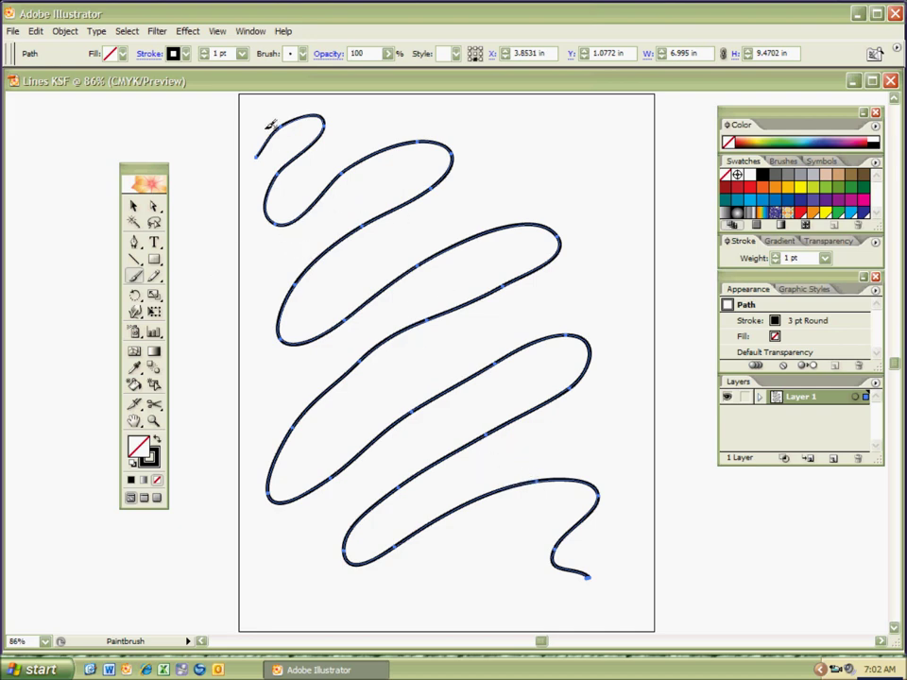
click(302, 54)
mouse_move(302, 97)
mouse_down()
mouse_move(301, 153)
mouse_move(301, 89)
mouse_move(301, 142)
mouse_up()
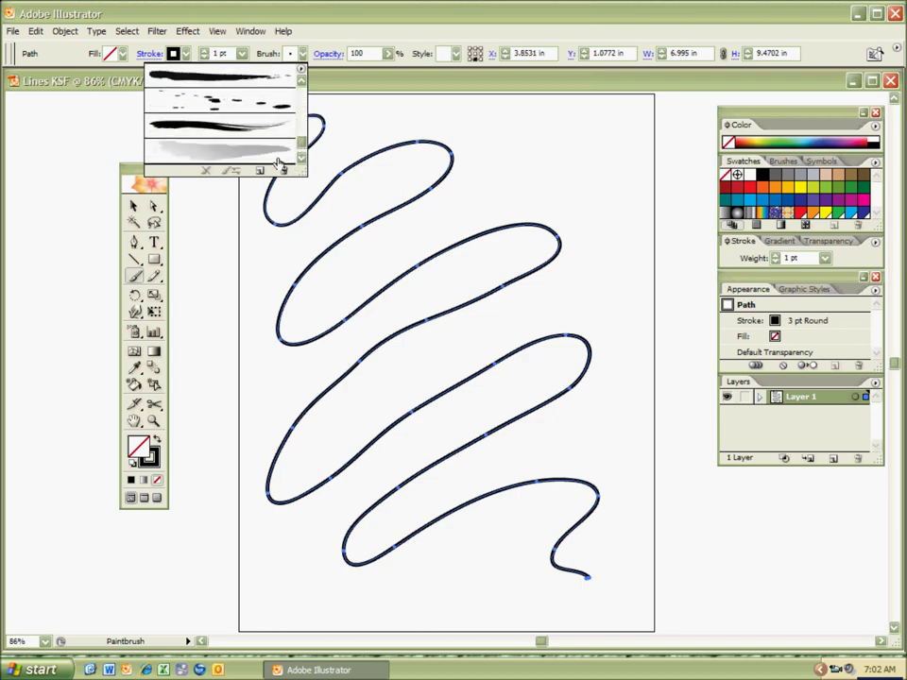
click(255, 155)
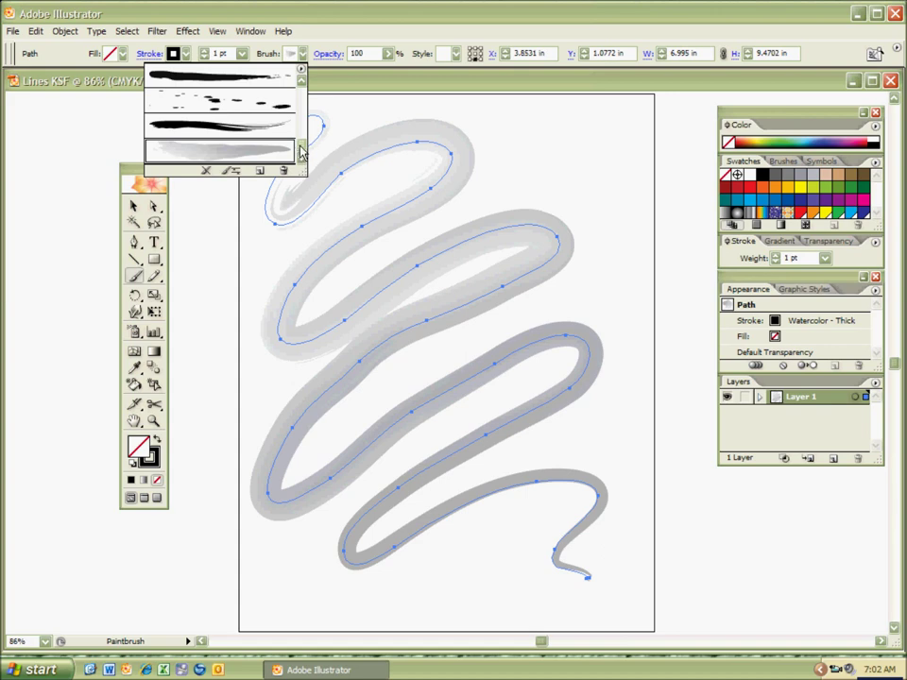
key(ctrl+z)
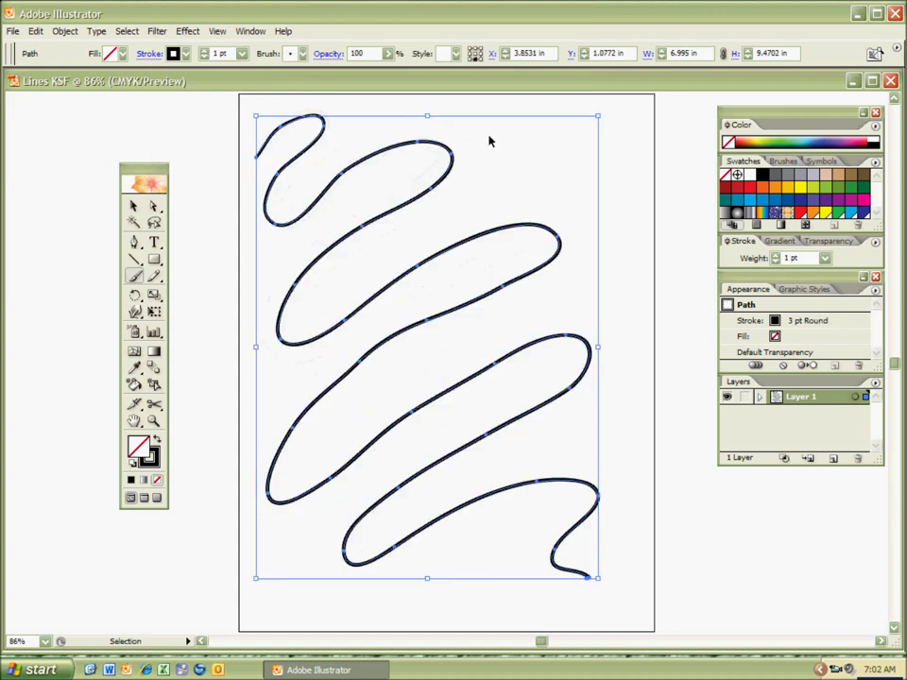
ctrl+click(431, 149)
click(302, 56)
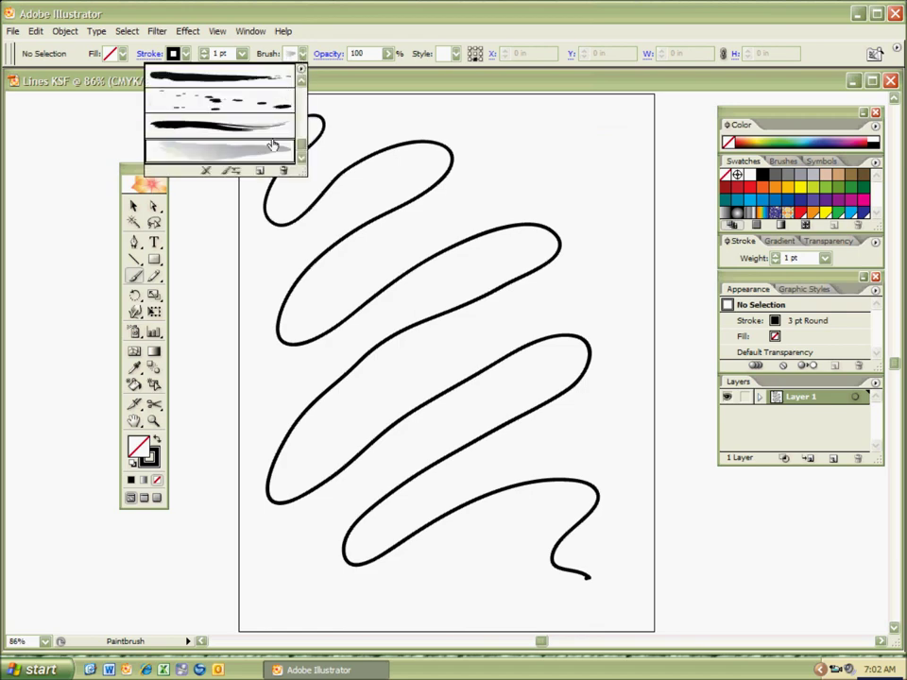
click(278, 147)
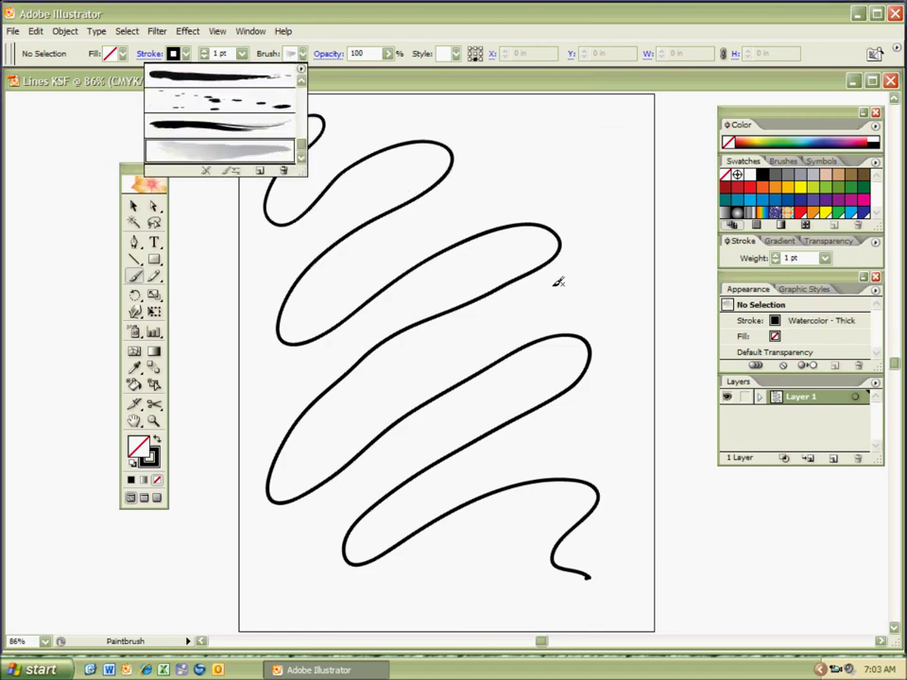
double_click(272, 154)
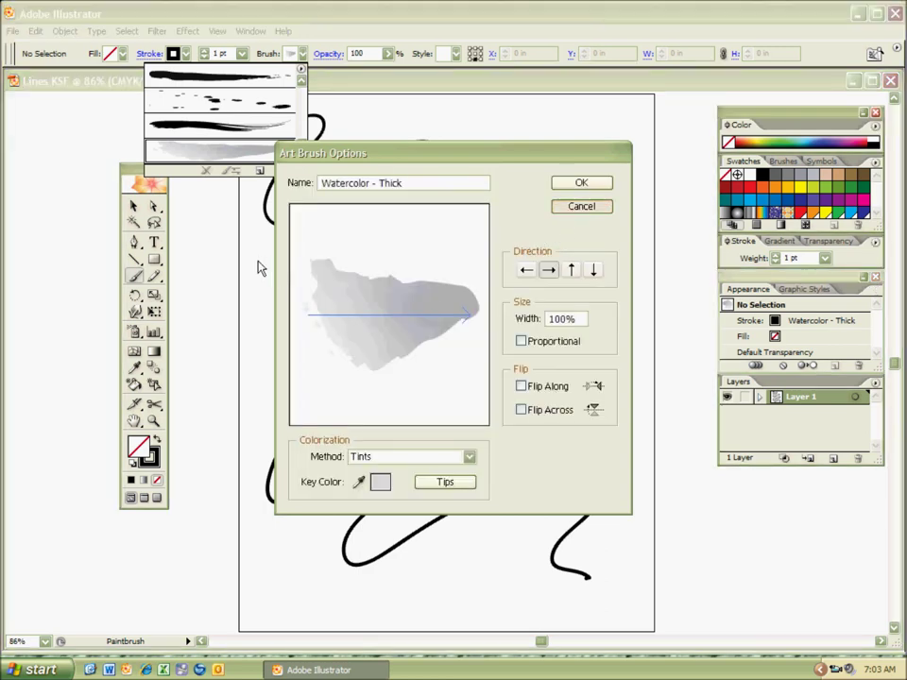
key(Return)
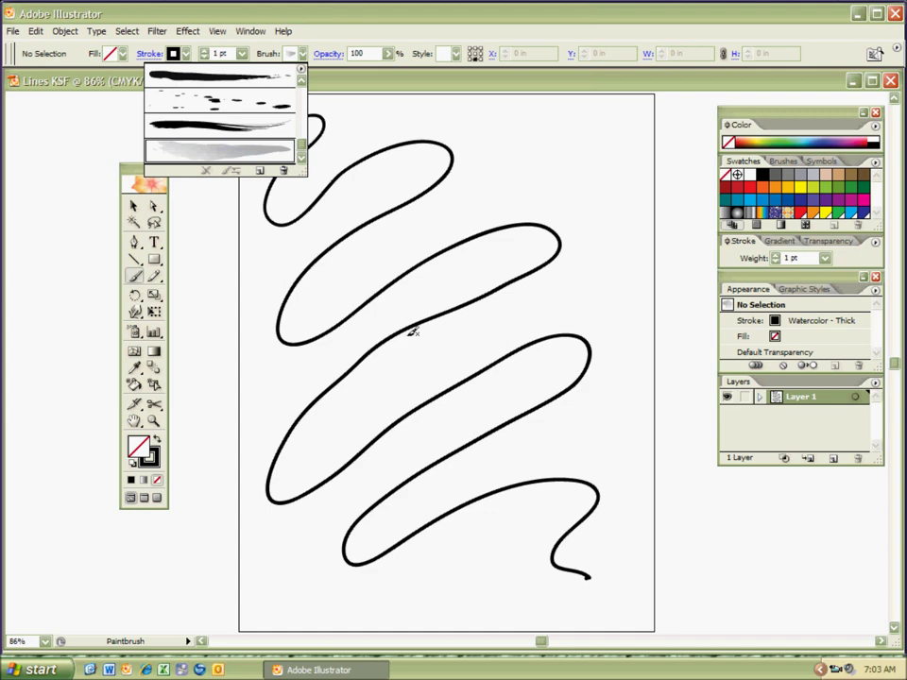
click(484, 375)
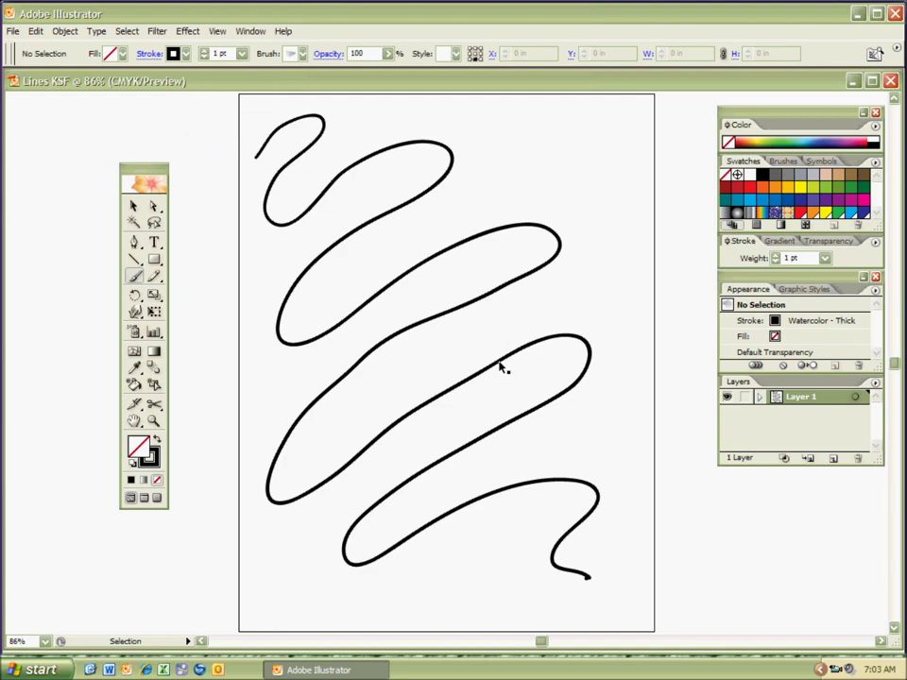
click(501, 368)
key(b)
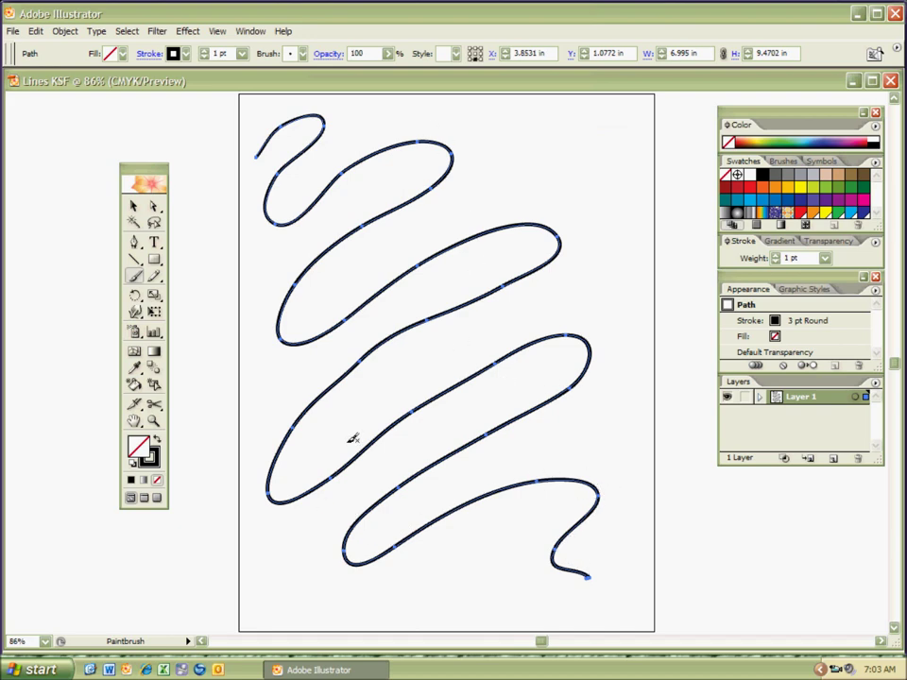
click(302, 55)
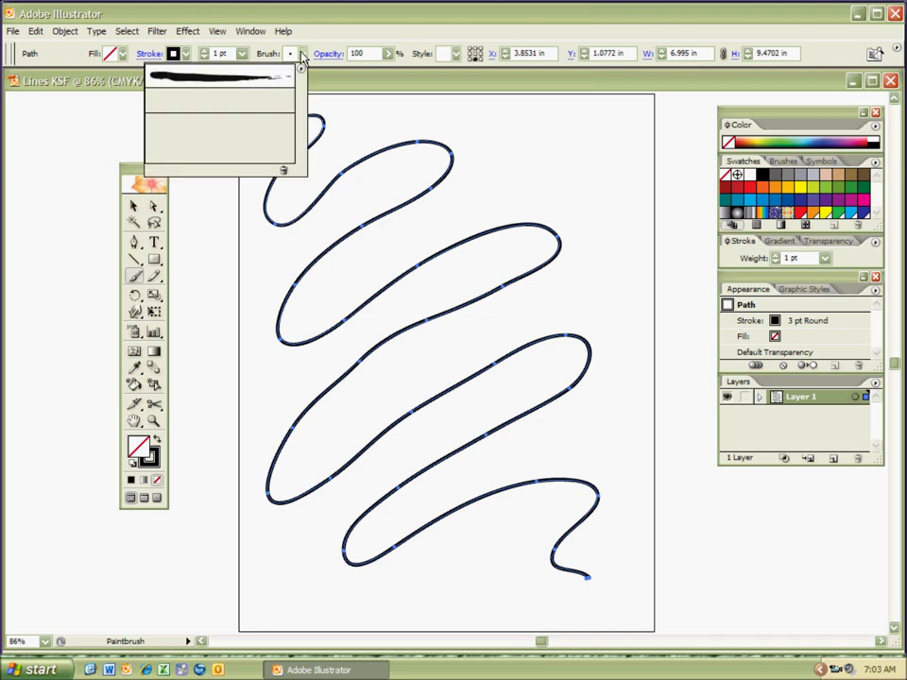
Apply the Watercolor - Thick brush to the squiggle, trying 20 pt then 0.5 pt weights.
click(269, 155)
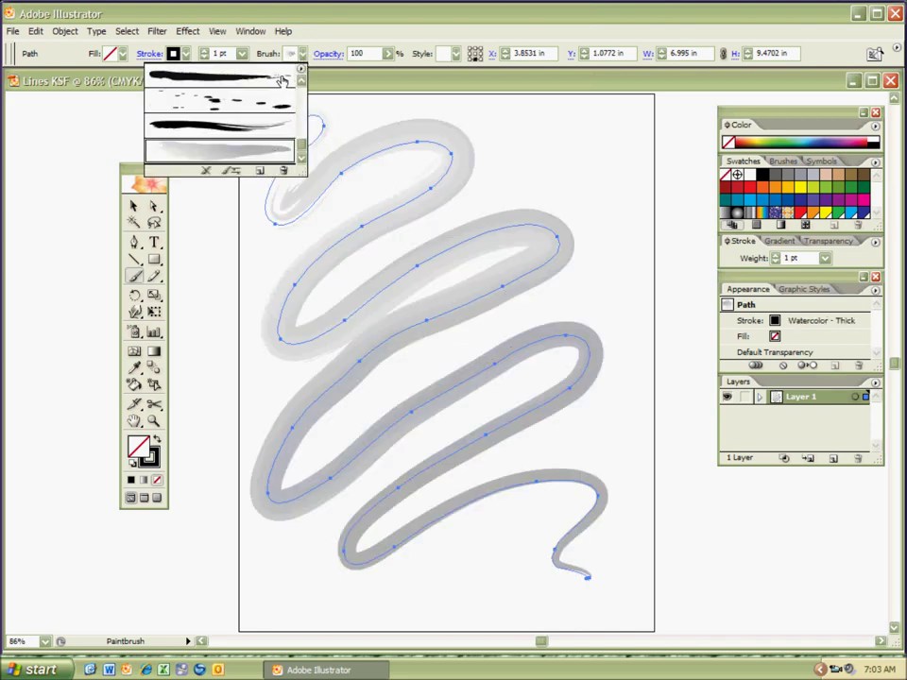
click(250, 24)
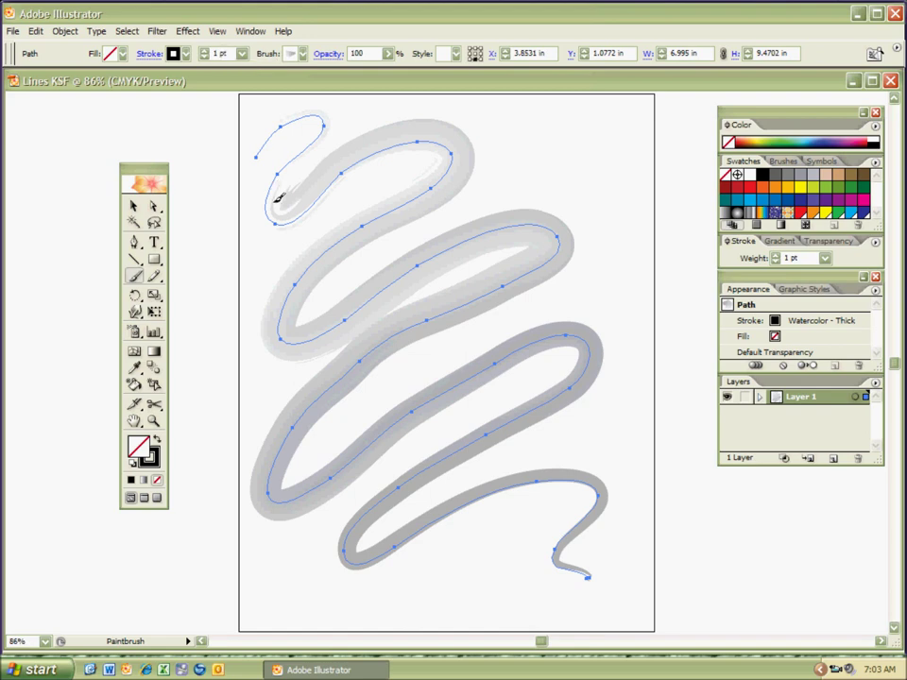
click(243, 54)
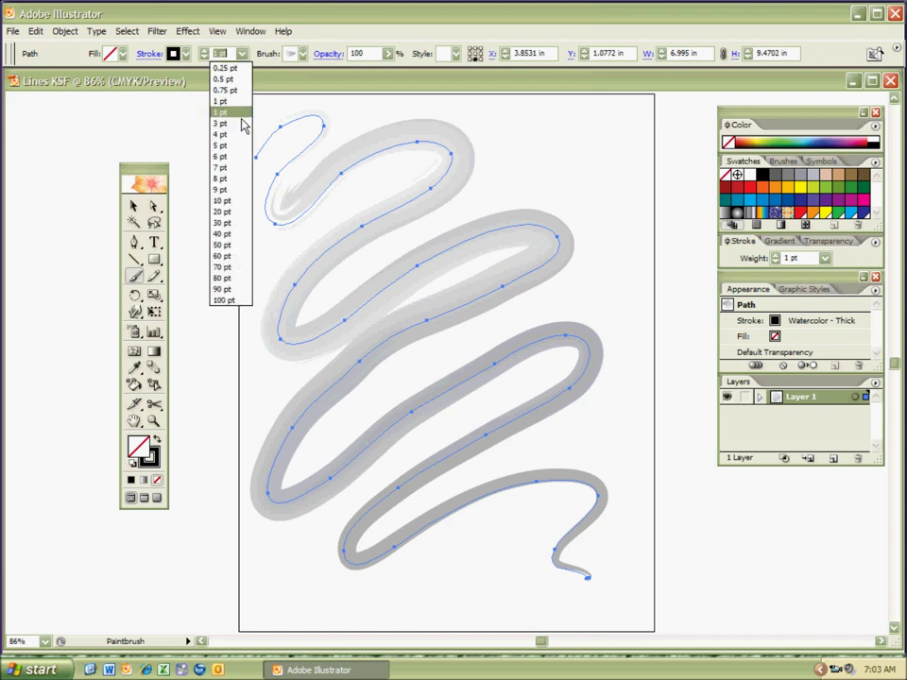
click(227, 211)
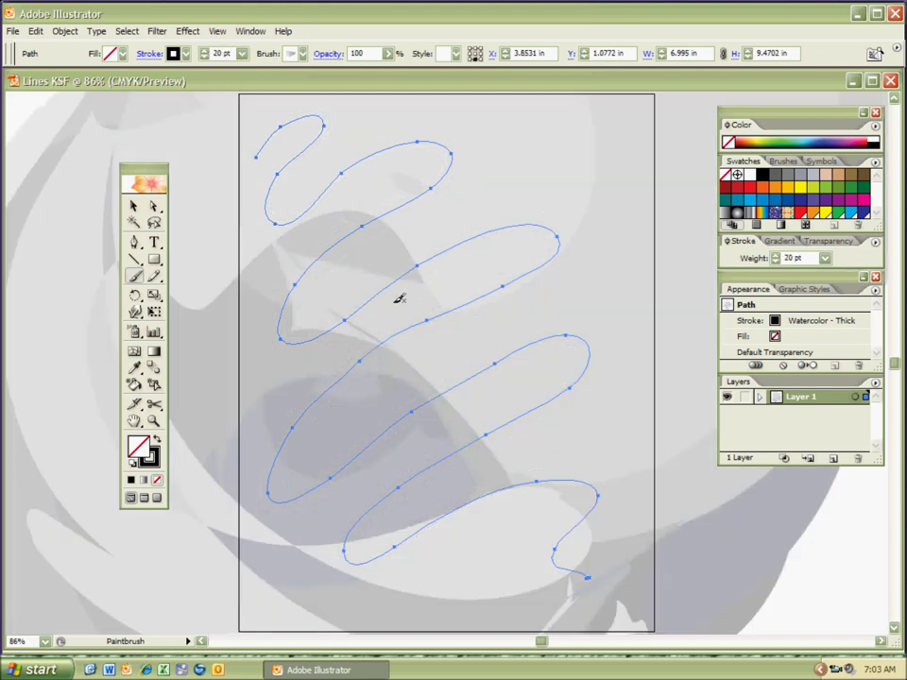
click(243, 54)
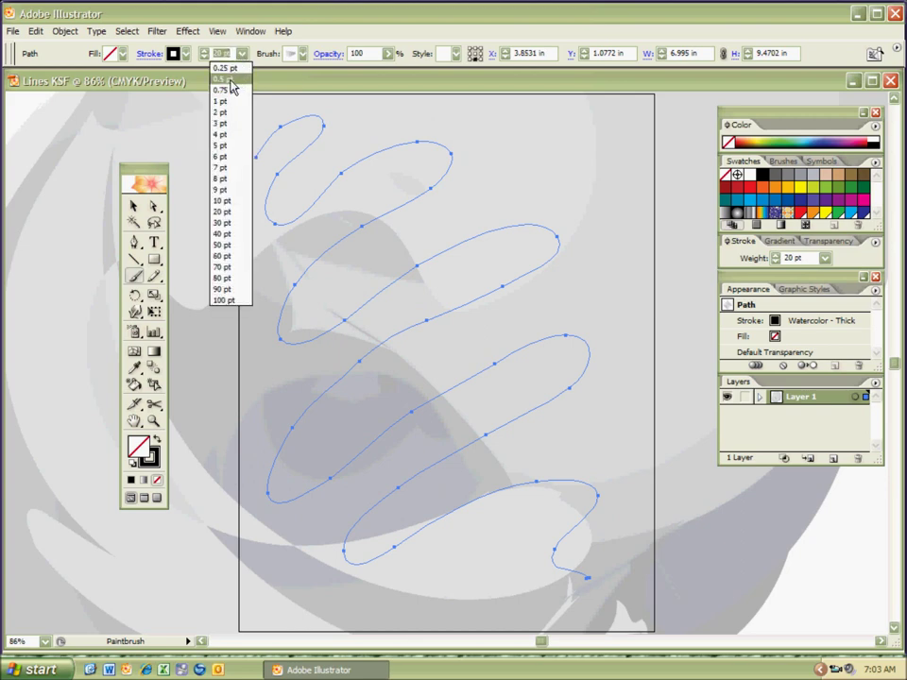
click(233, 79)
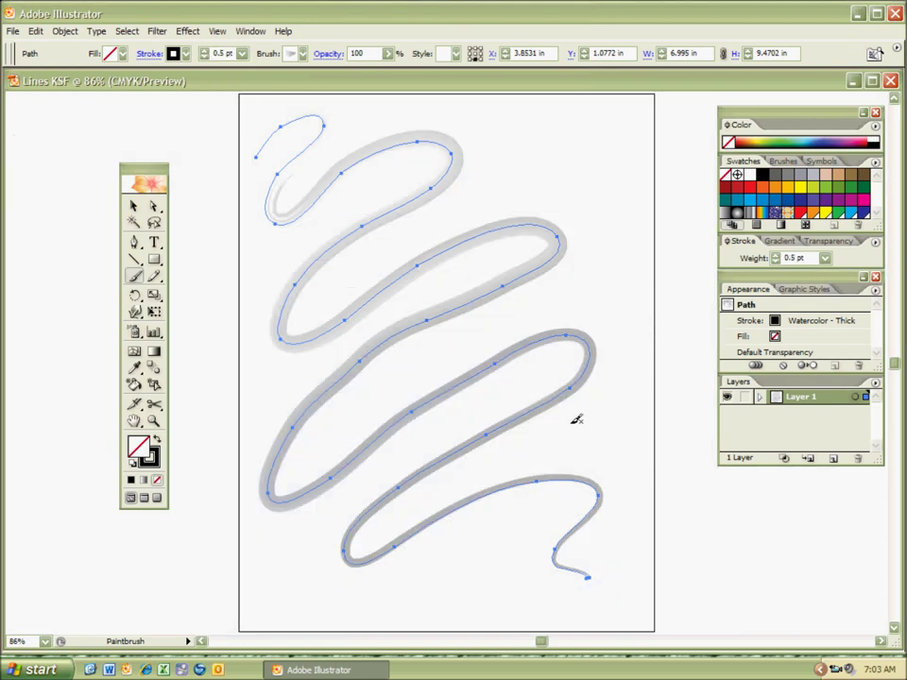
Set the stroke weight to 0.1 pt, then deselect and reselect the squiggle.
click(219, 52)
text(1)
key(Return)
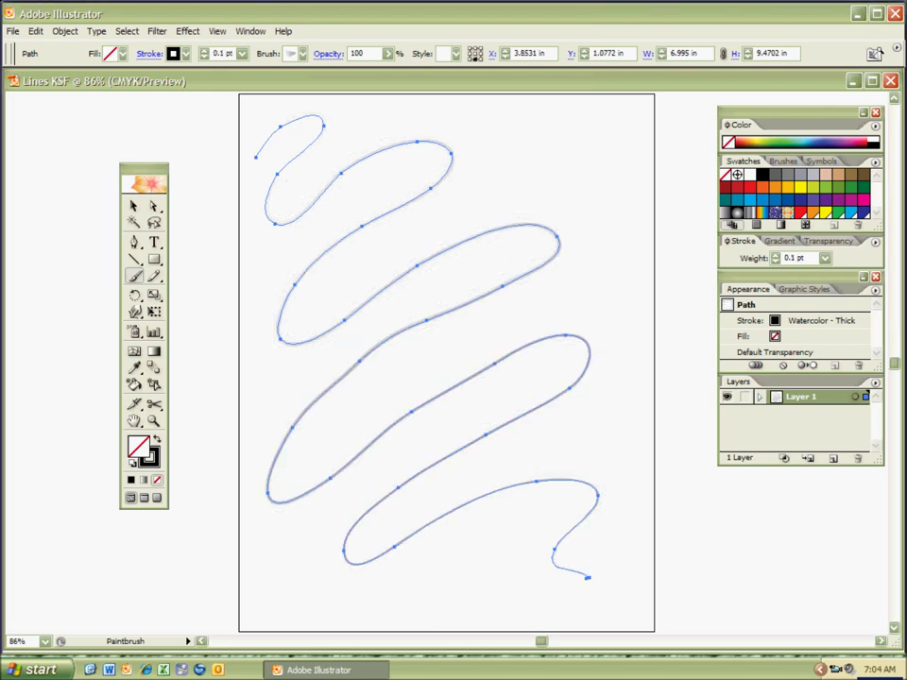
key(ctrl+shift+a)
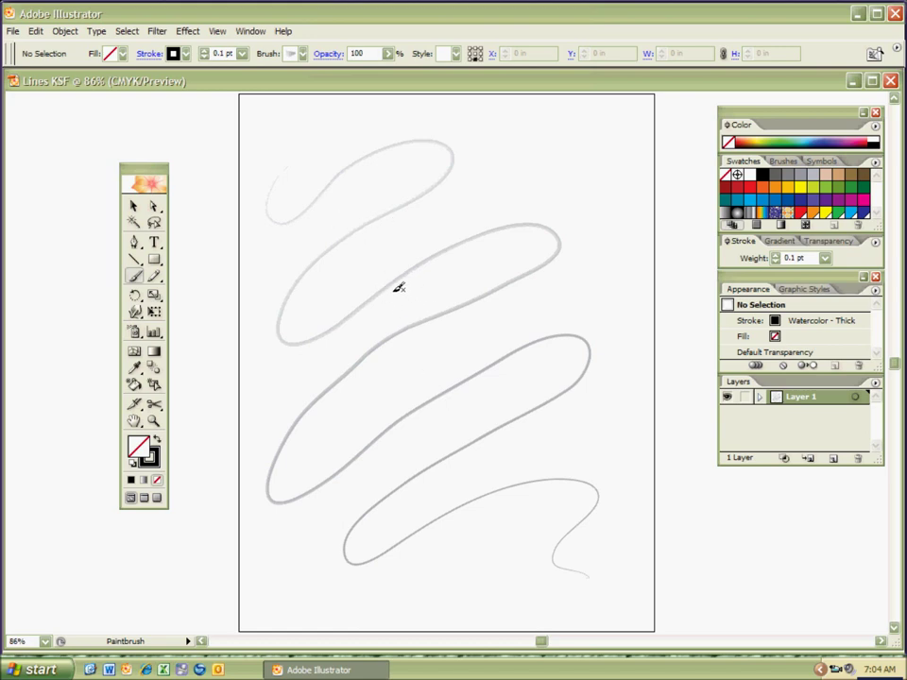
key(ctrl+a)
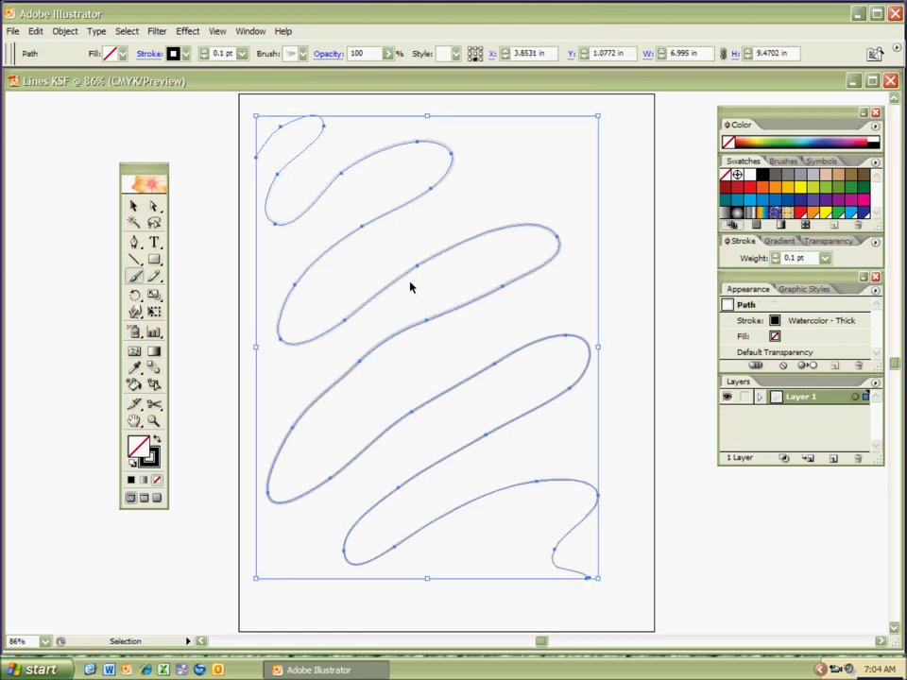
Try Marker - Rough and Ink Spatter brushes, then apply Chalk Scribble to the squiggle.
click(300, 52)
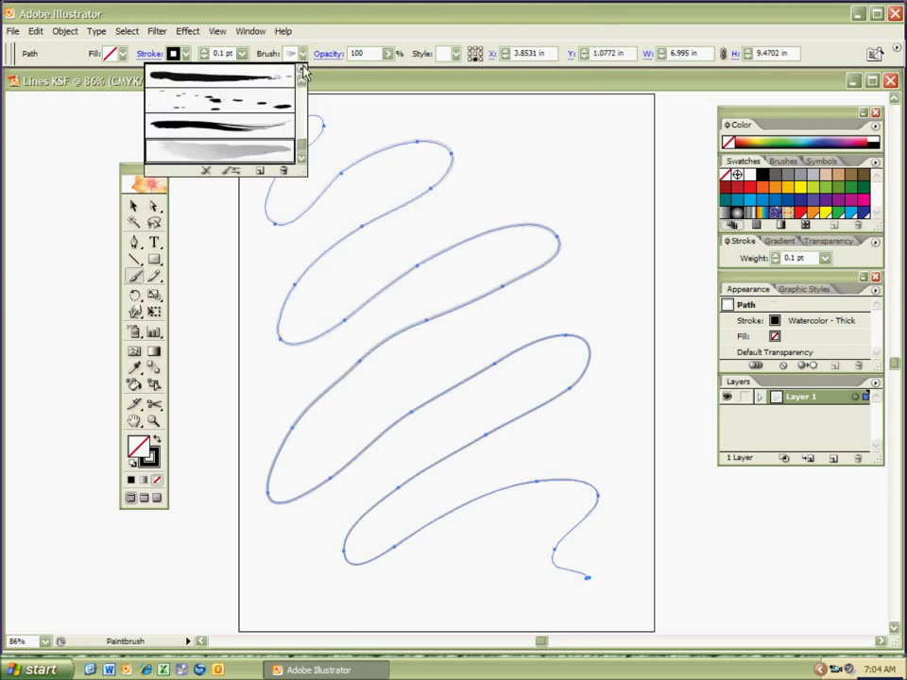
click(274, 126)
click(264, 83)
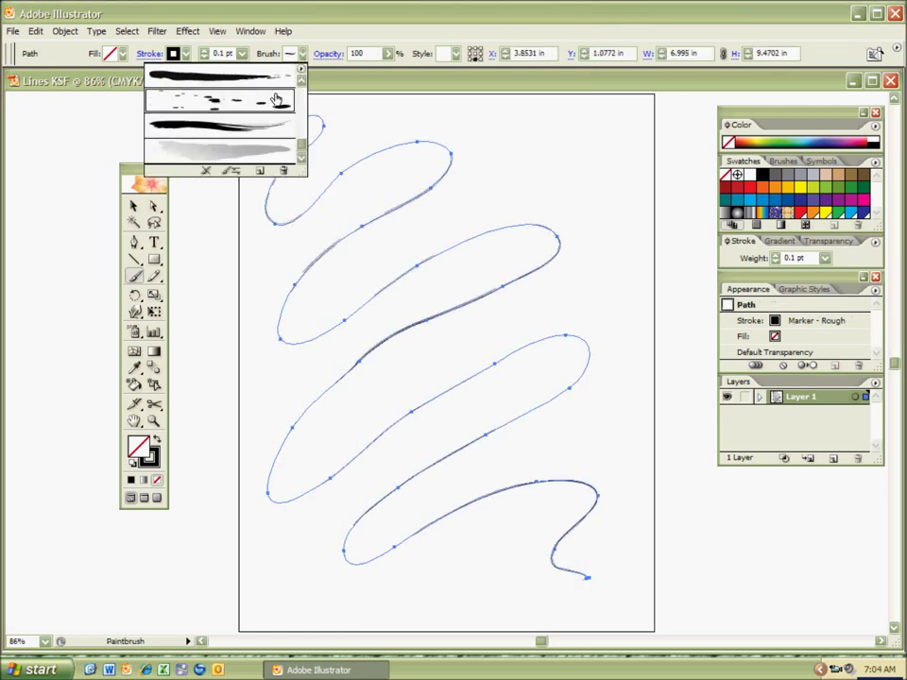
scroll(264, 83, up, 3)
click(264, 78)
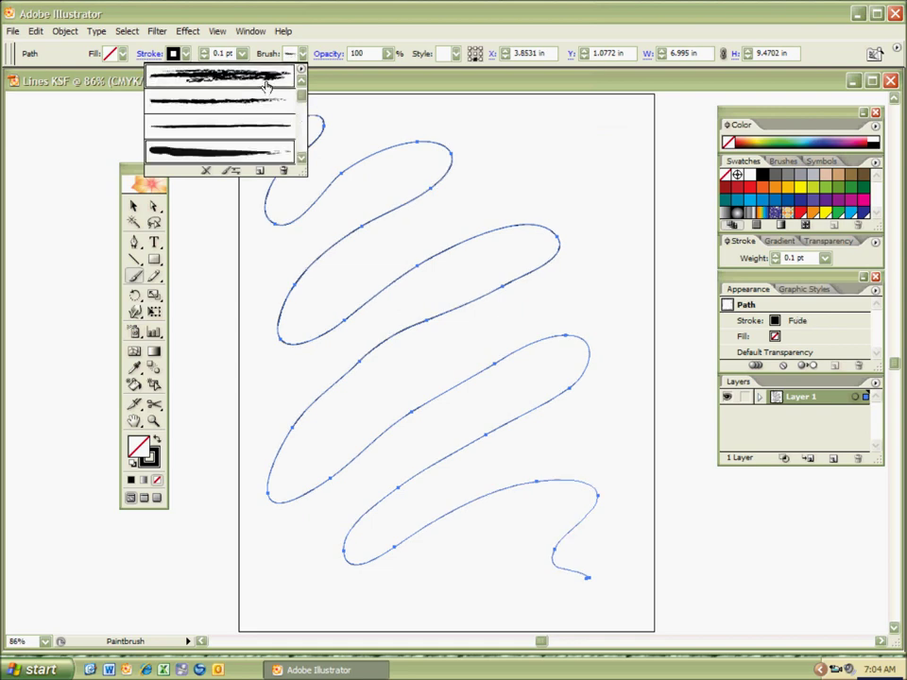
ctrl+click(554, 229)
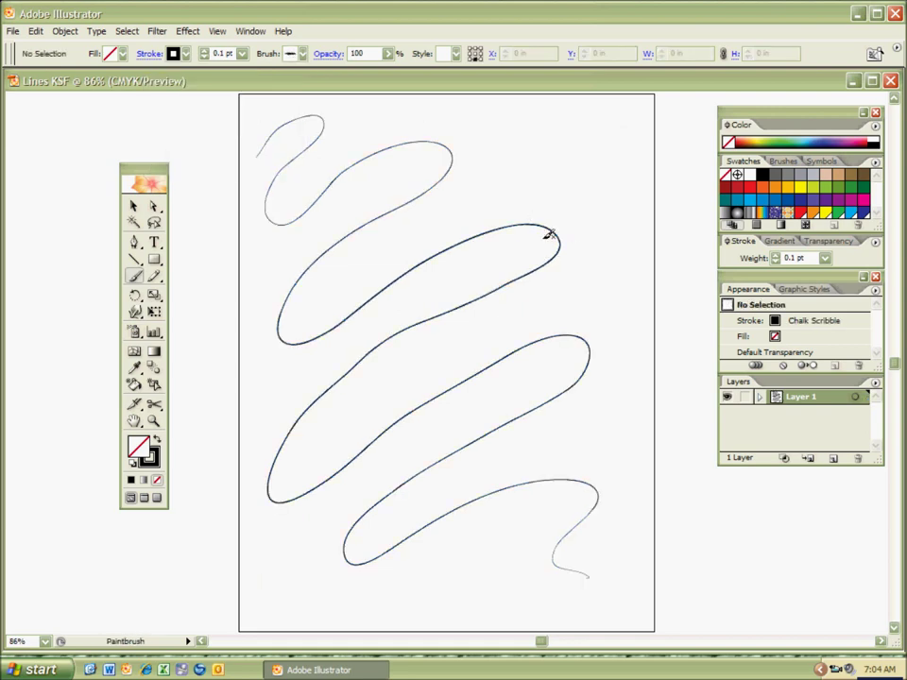
ctrl+click(510, 231)
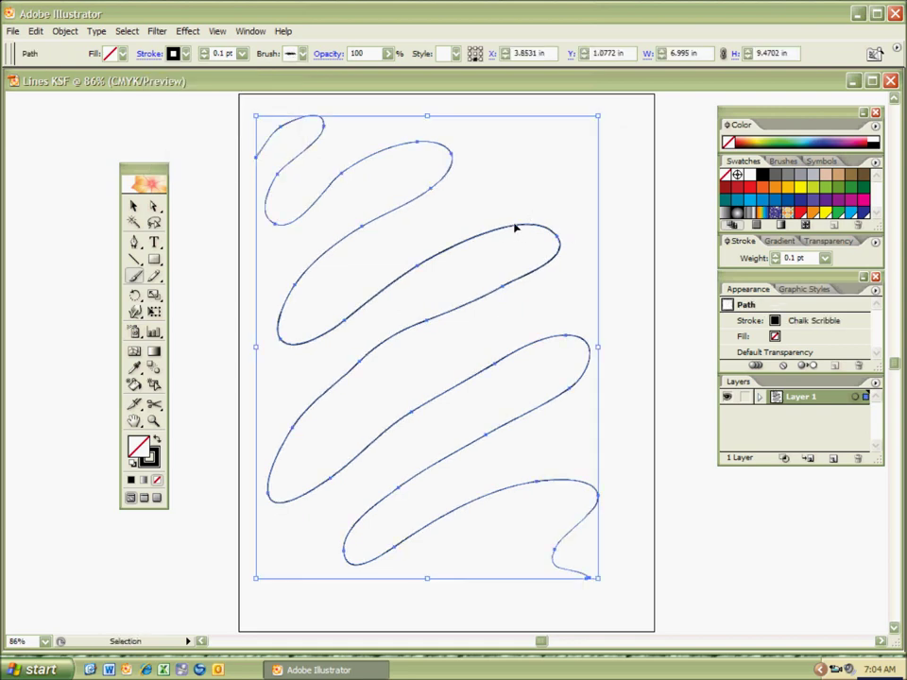
Set the Chalk Scribble stroke to 2 pt and paint a short zigzag at the upper right.
click(242, 53)
click(221, 111)
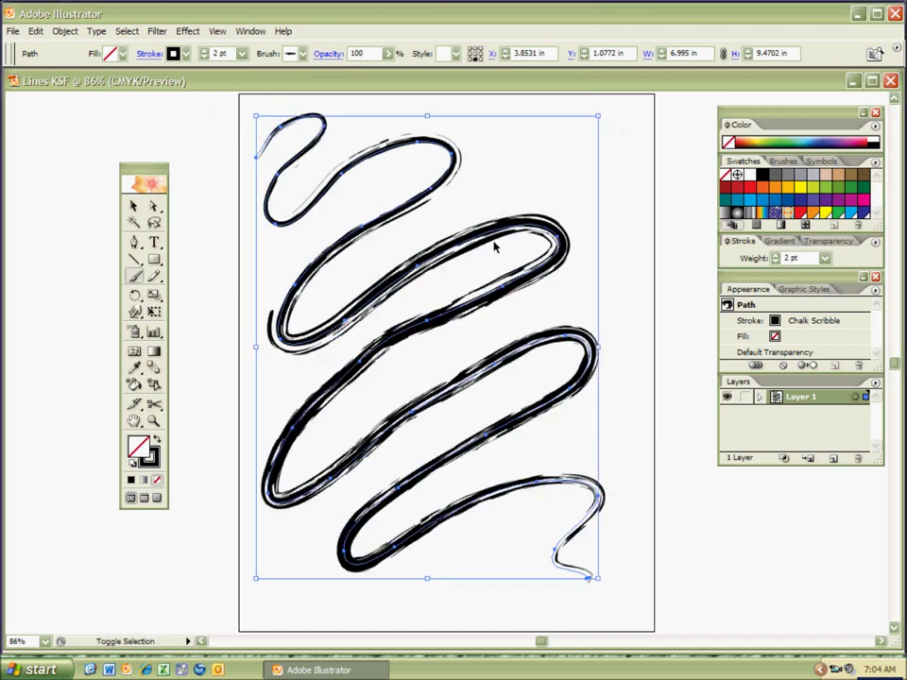
ctrl+click(483, 328)
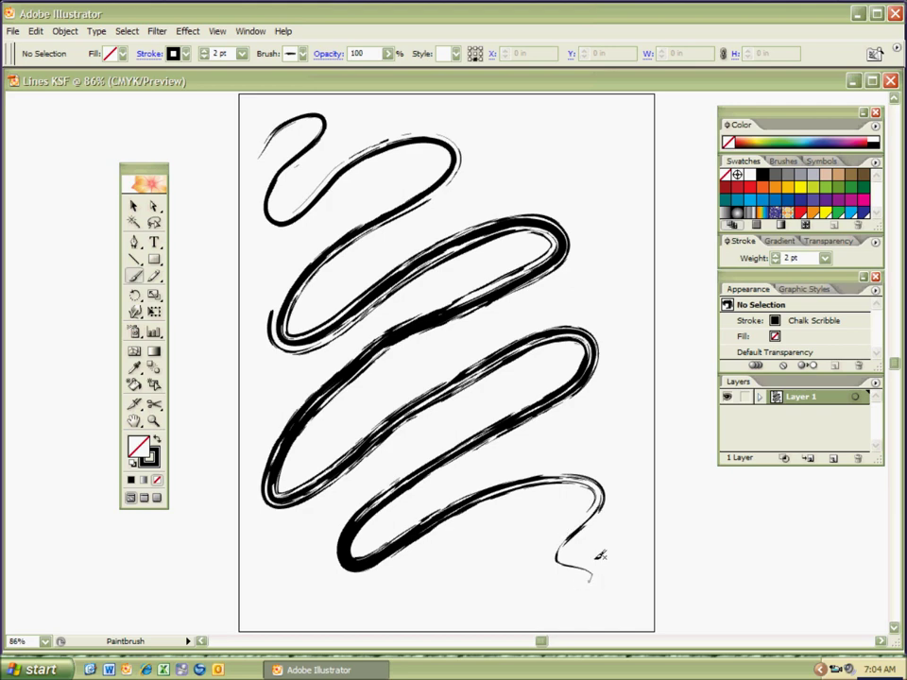
mouse_move(522, 125)
mouse_down()
mouse_move(574, 116)
mouse_move(558, 165)
mouse_move(582, 178)
mouse_move(614, 241)
mouse_up()
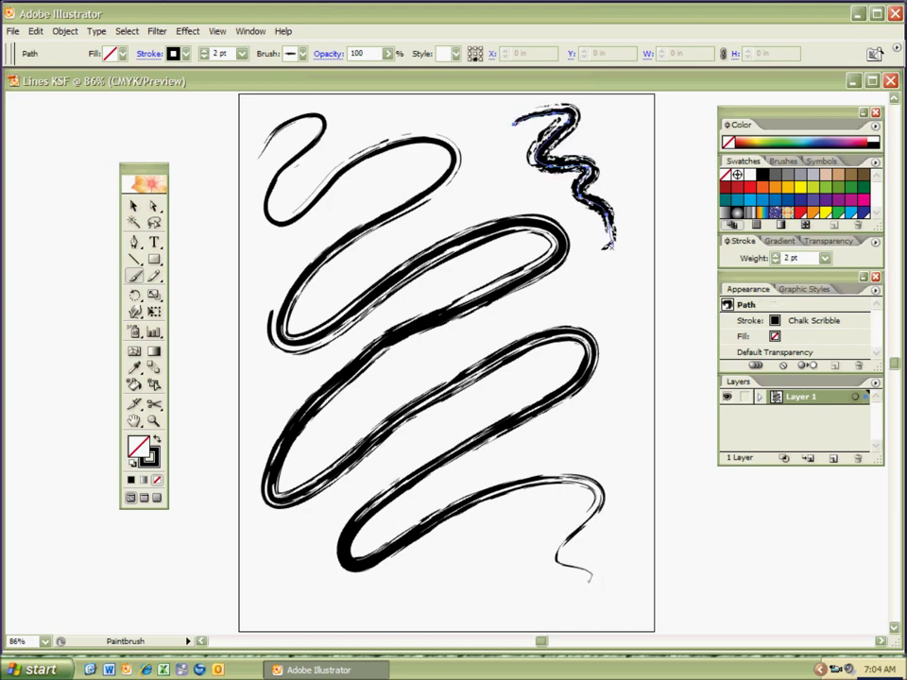
Paint a chalk zigzag at the lower left, undoing and redrawing it once.
ctrl+click(603, 256)
mouse_move(257, 548)
mouse_down()
mouse_move(289, 538)
mouse_move(329, 612)
mouse_up()
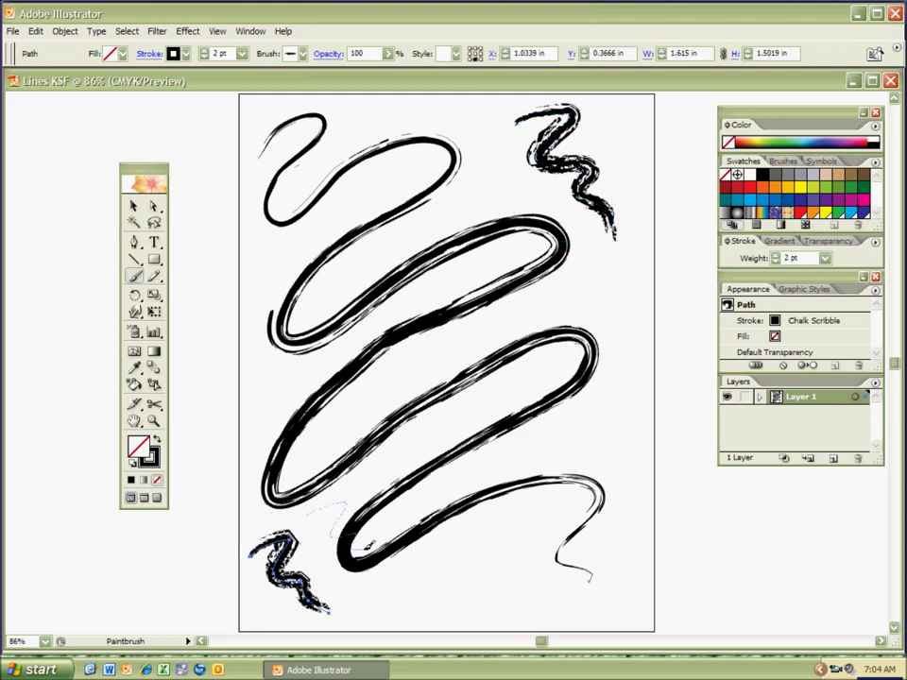
key(ctrl)
key(ctrl+z)
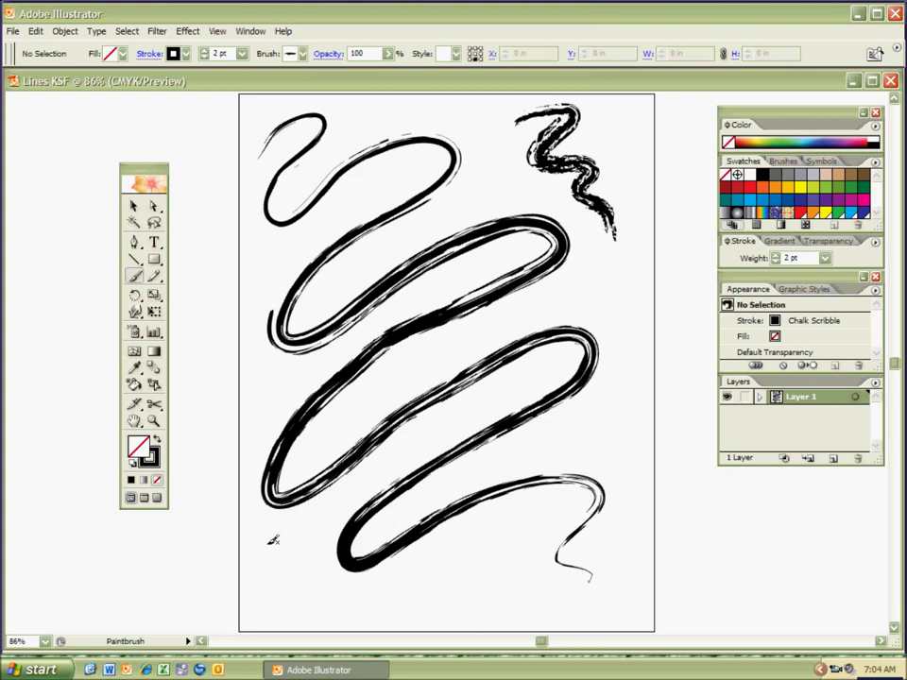
mouse_move(257, 540)
mouse_down()
mouse_move(296, 533)
mouse_move(317, 594)
mouse_move(361, 612)
mouse_up()
key(ctrl)
ctrl+click(359, 621)
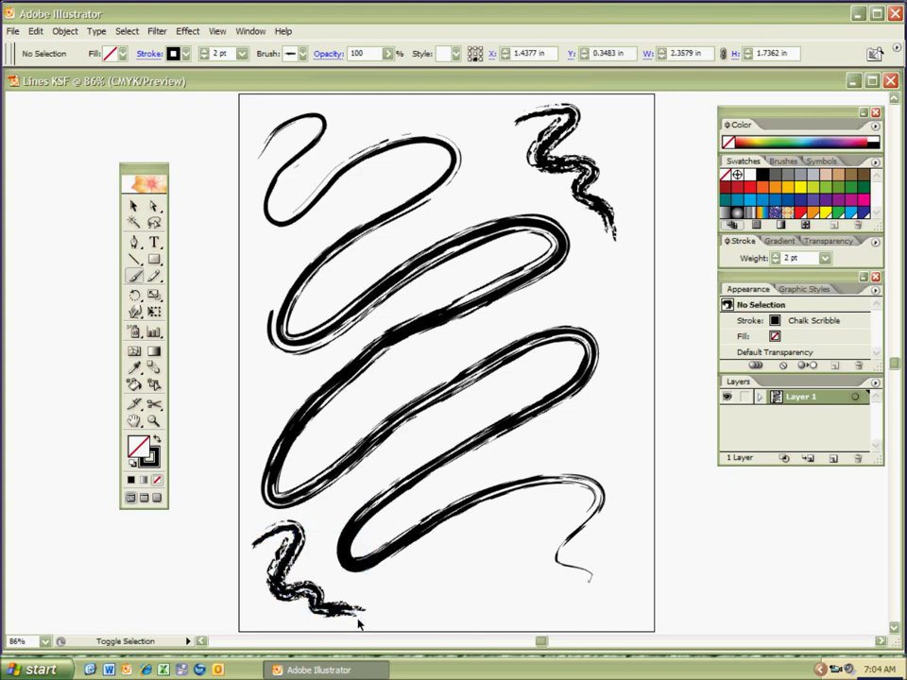
Paint a stroke down the right side and a zigzag near the bottom of the page.
mouse_move(643, 299)
mouse_down()
mouse_move(614, 391)
mouse_move(612, 456)
mouse_up()
ctrl+click(601, 468)
mouse_move(407, 592)
mouse_down()
mouse_move(543, 605)
mouse_move(554, 616)
mouse_up()
ctrl+click(552, 616)
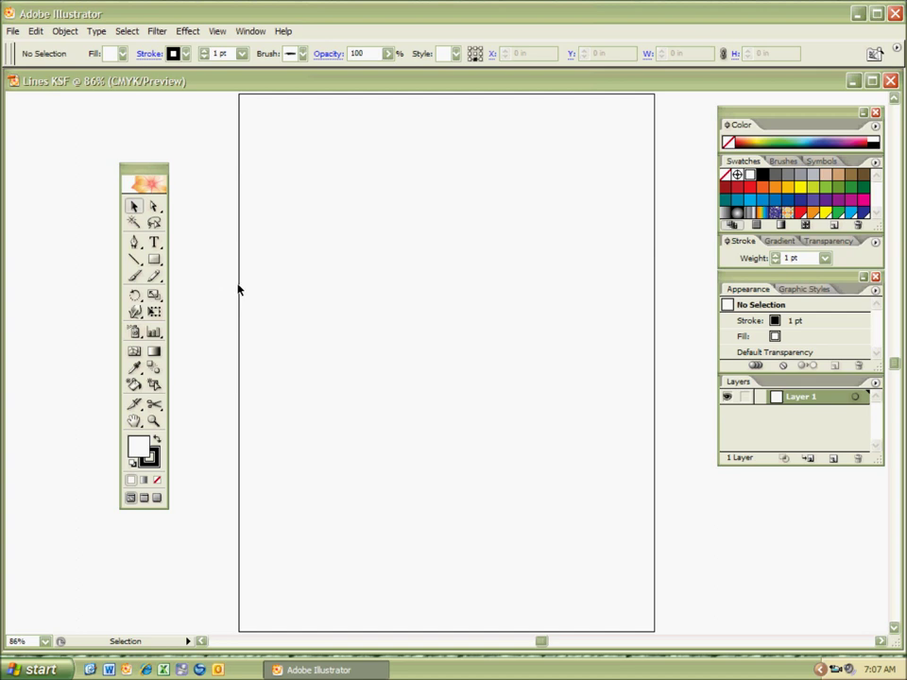
Switch to the Paintbrush with no fill and choose the Fude brush.
key(b)
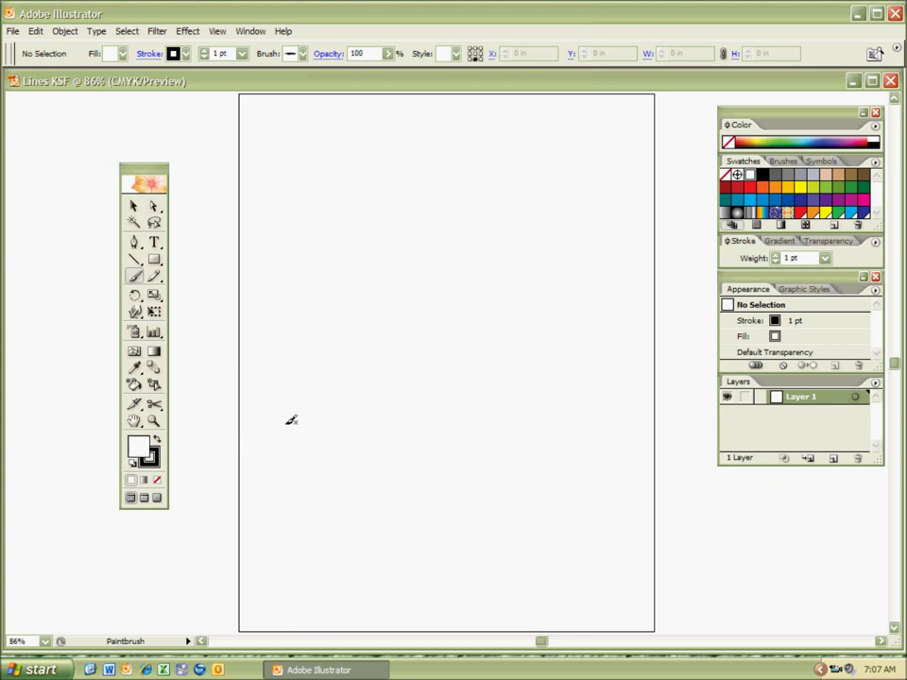
key(slash)
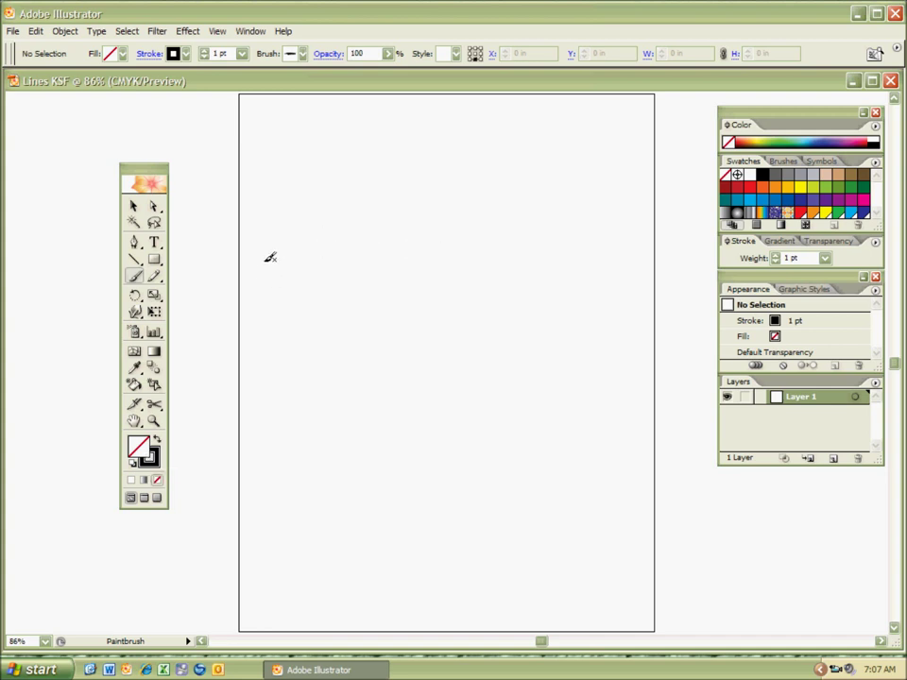
click(301, 54)
mouse_move(301, 104)
mouse_down()
mouse_move(301, 148)
mouse_move(302, 83)
mouse_move(302, 104)
mouse_up()
click(253, 153)
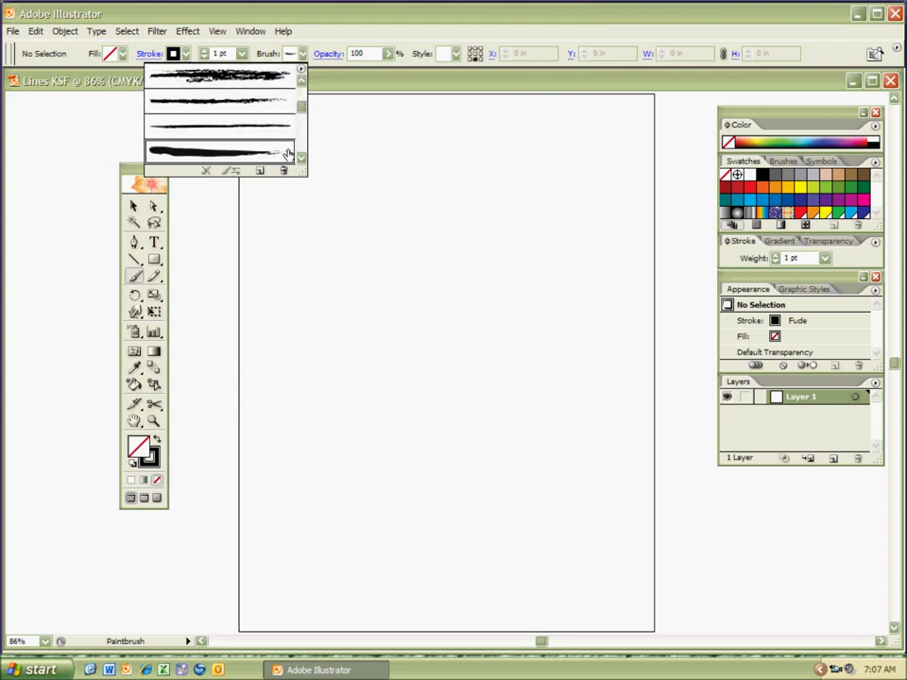
Set the stroke weight to 3 pt and paint a new squiggle down the page.
click(242, 54)
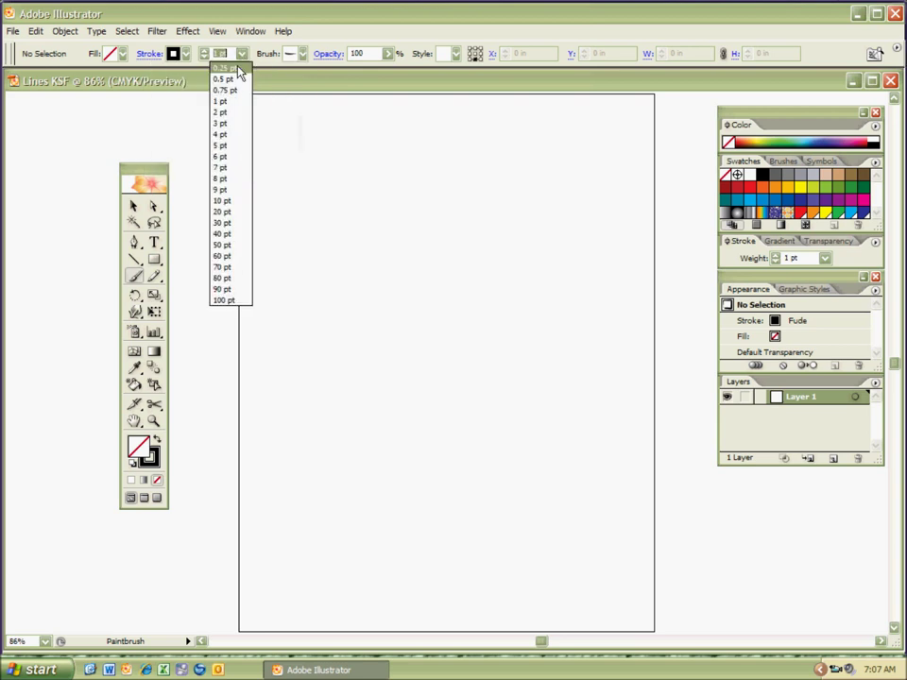
click(223, 124)
mouse_move(270, 134)
mouse_down()
mouse_move(346, 113)
mouse_move(280, 238)
mouse_move(460, 126)
mouse_move(329, 322)
mouse_move(332, 378)
mouse_move(451, 296)
mouse_move(372, 495)
mouse_move(473, 432)
mouse_move(574, 399)
mouse_move(441, 532)
mouse_move(576, 494)
mouse_move(533, 583)
mouse_move(603, 593)
mouse_up()
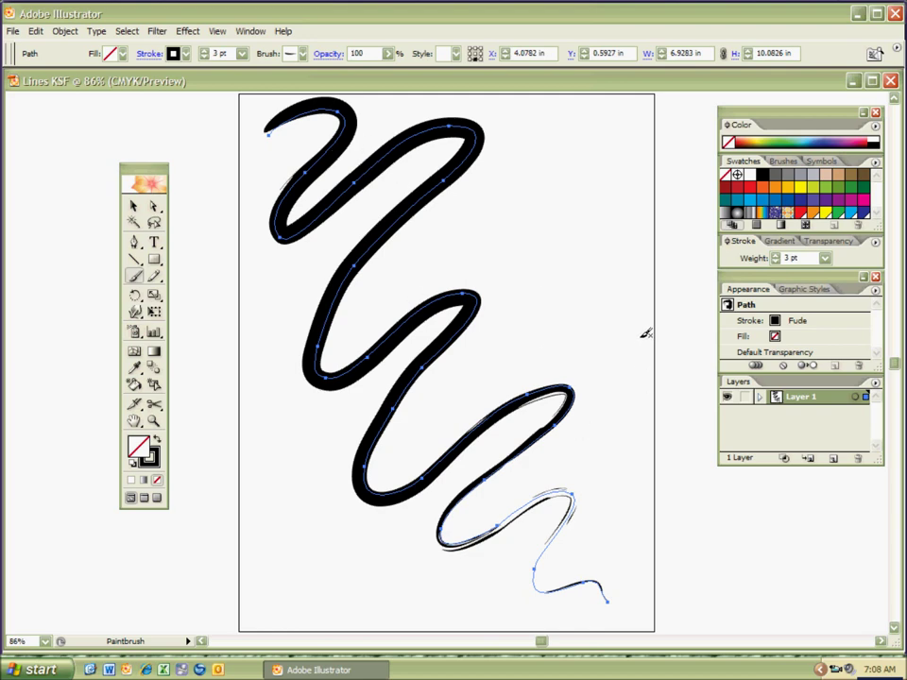
Select the 3 pt Fude squiggle and open the brush list in the control bar.
key(ctrl+a)
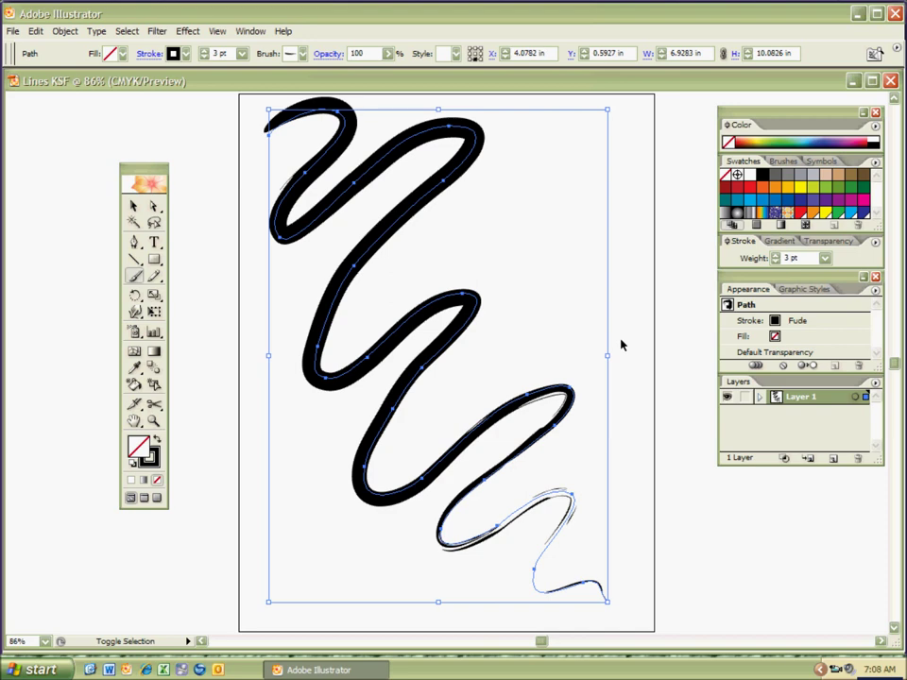
key(ctrl+shift+a)
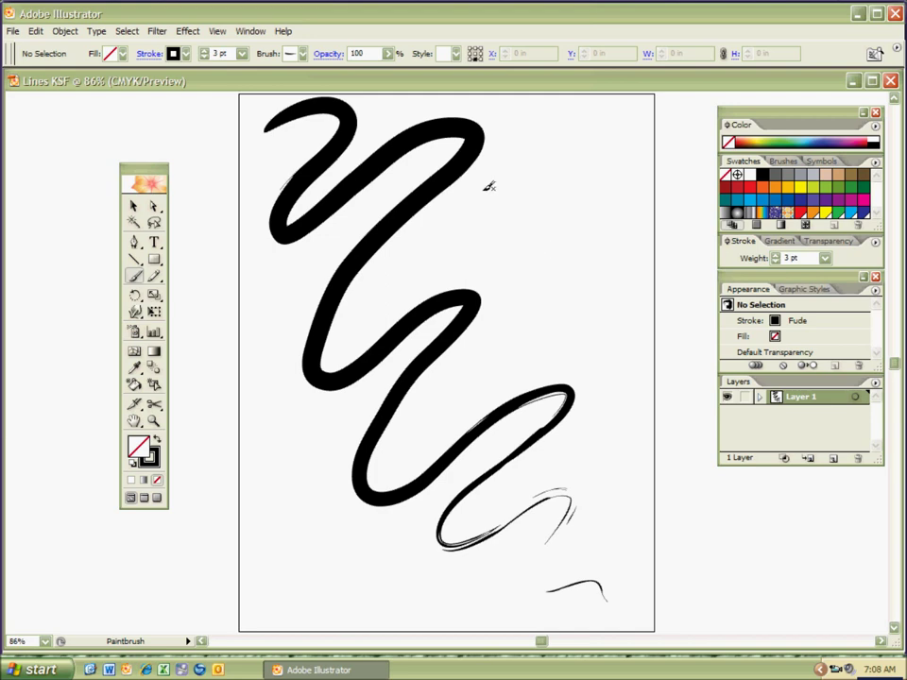
key(ctrl)
ctrl+click(424, 208)
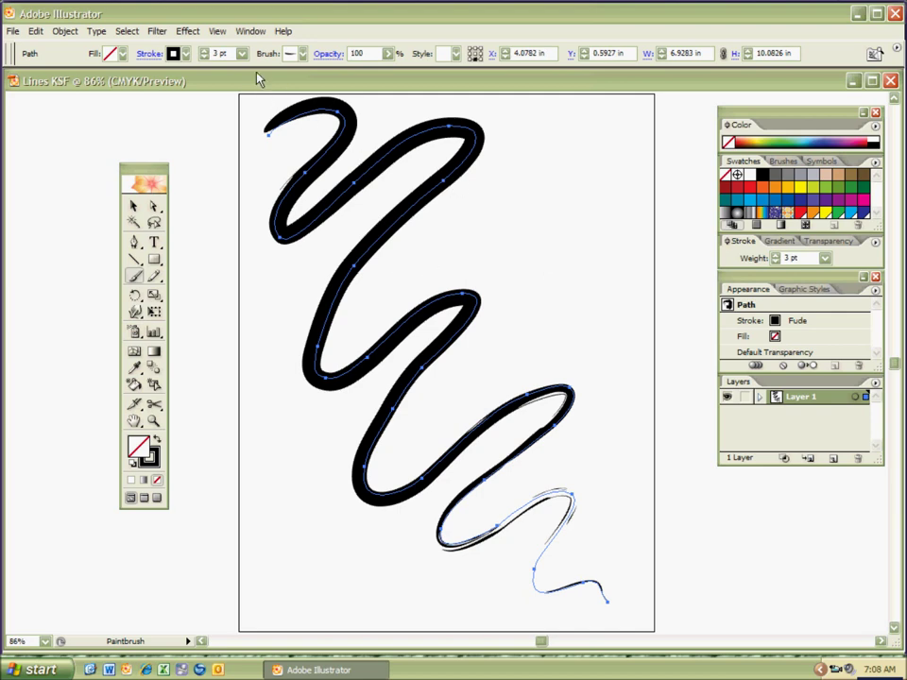
click(304, 57)
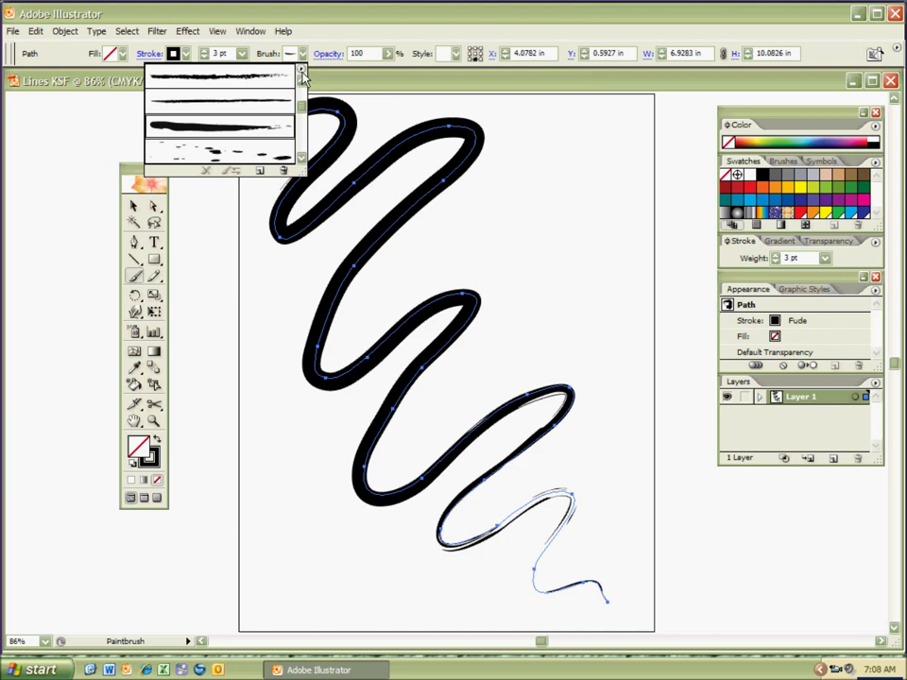
Try loading the Bloody Splatters brush library, then cancel the import.
click(304, 73)
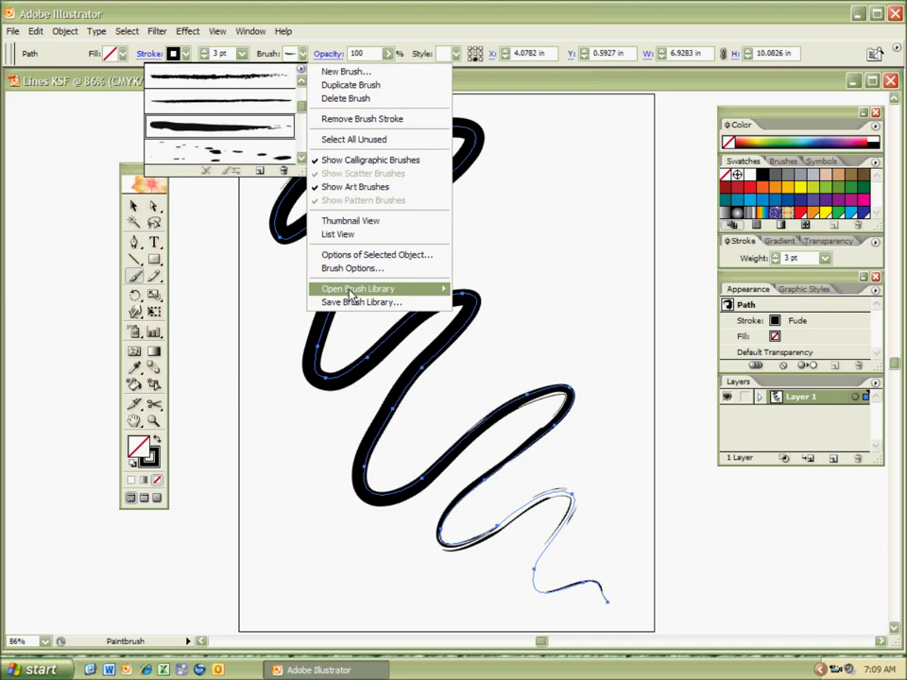
mouse_move(360, 293)
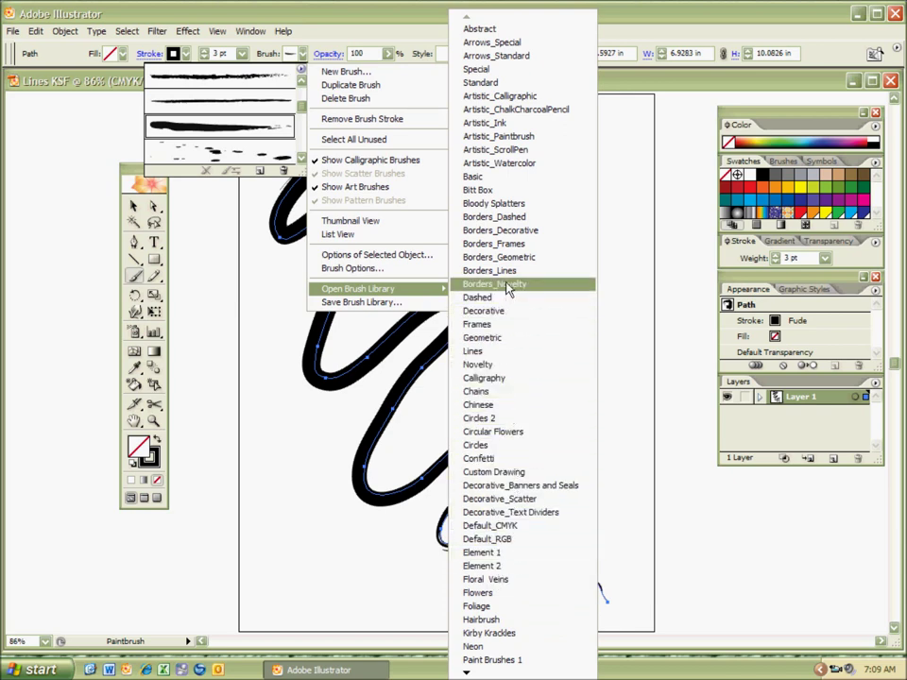
click(532, 206)
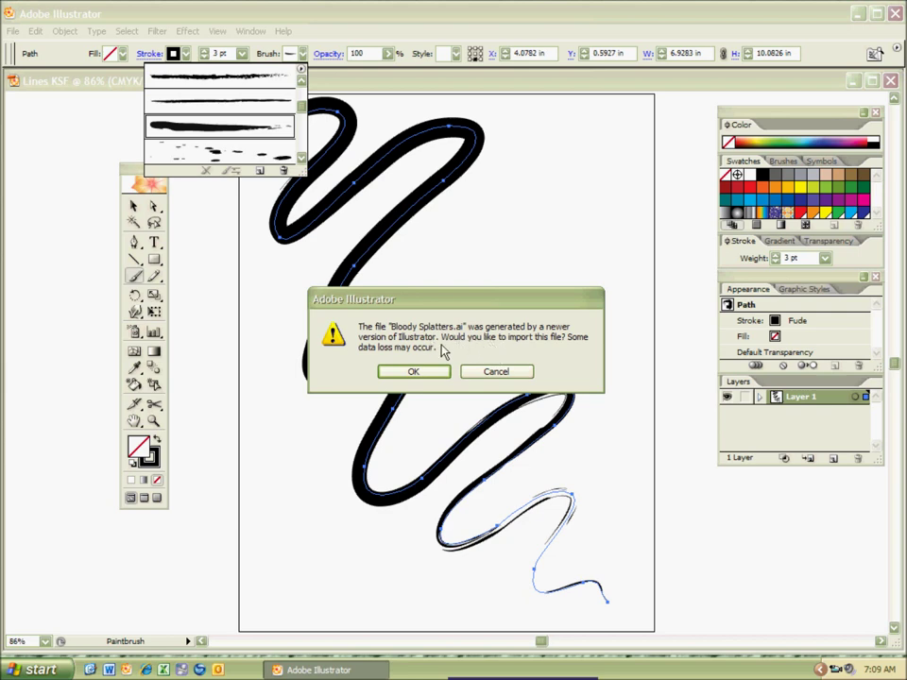
click(508, 375)
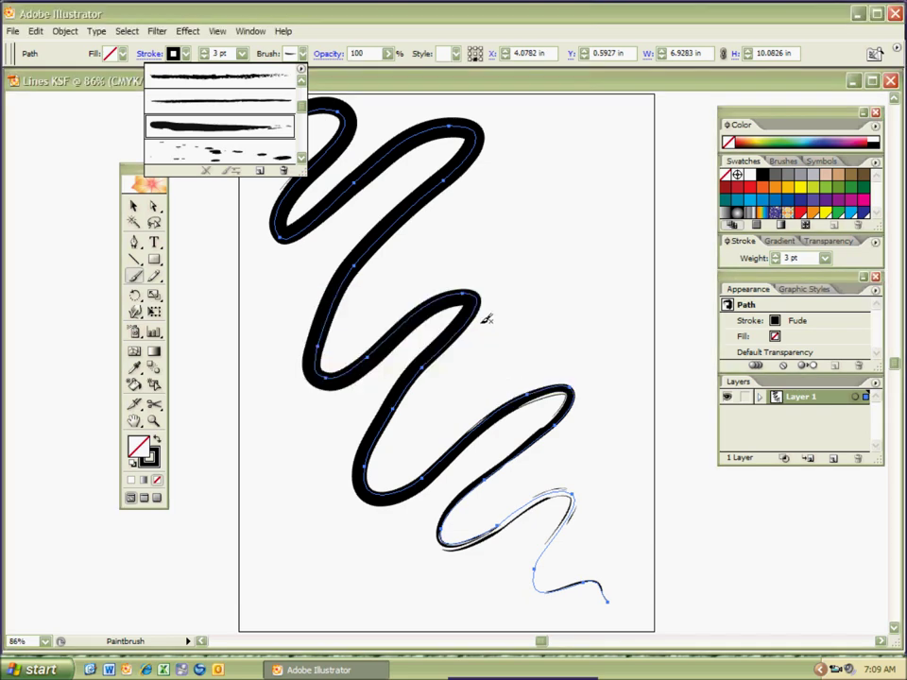
click(300, 54)
Load the Chinese brush library, move its panel aside, and apply Art Brush 1 to the squiggle.
click(300, 54)
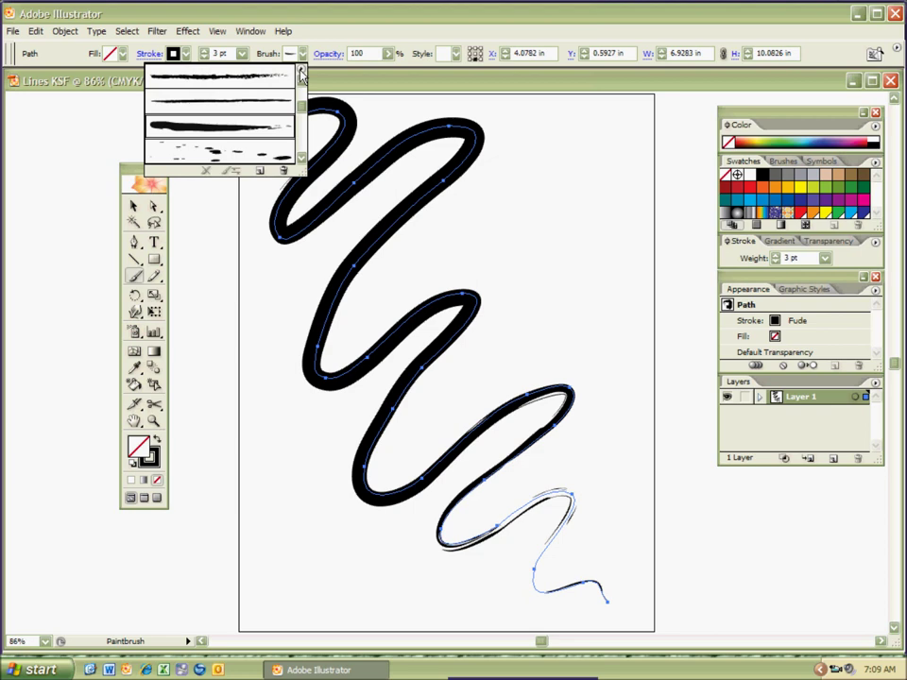
click(300, 70)
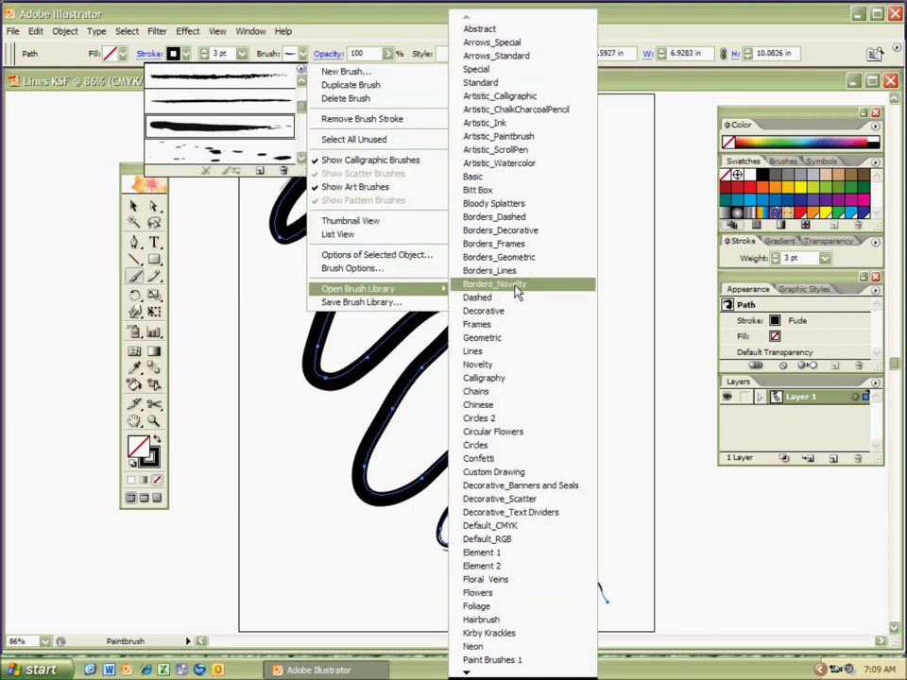
click(507, 410)
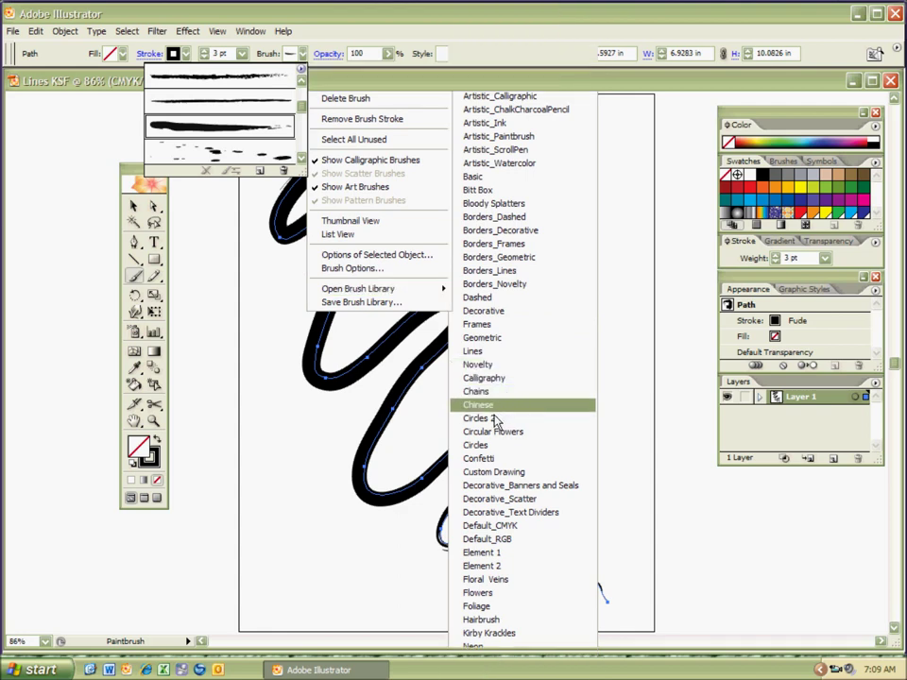
mouse_move(620, 314)
mouse_down()
mouse_move(702, 377)
mouse_move(790, 470)
mouse_move(769, 485)
mouse_move(773, 498)
mouse_up()
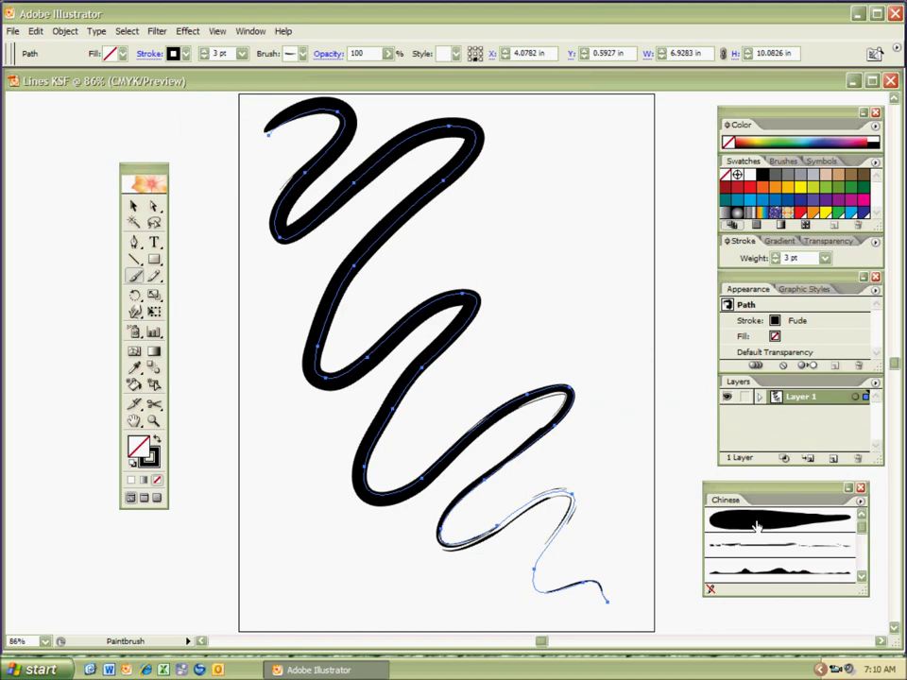
click(759, 525)
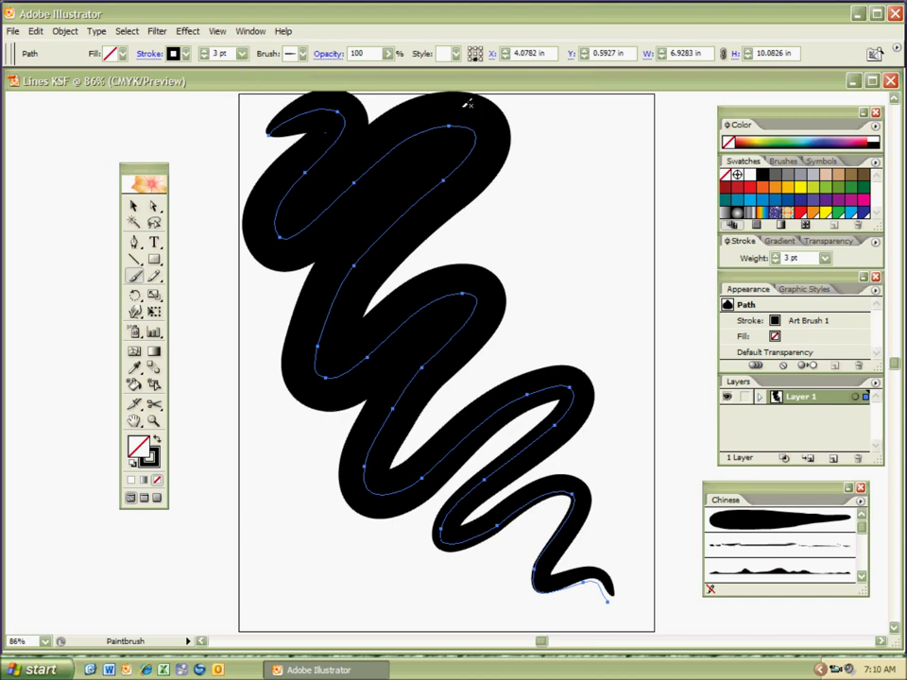
Set the stroke weight to 0.5 pt and try thin and thick rough Chinese brushes on the squiggle.
click(242, 53)
click(227, 80)
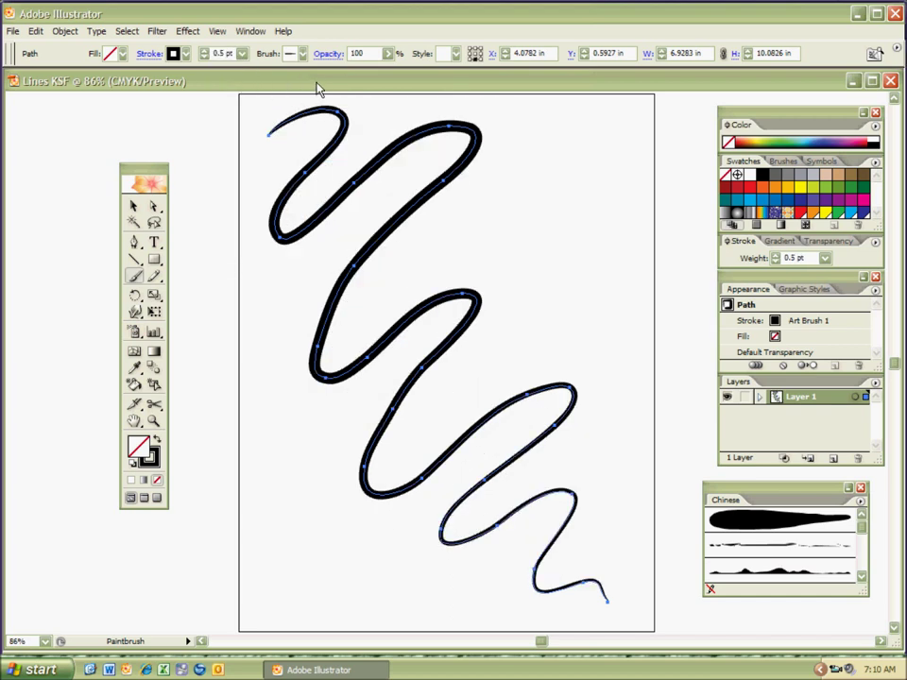
click(834, 548)
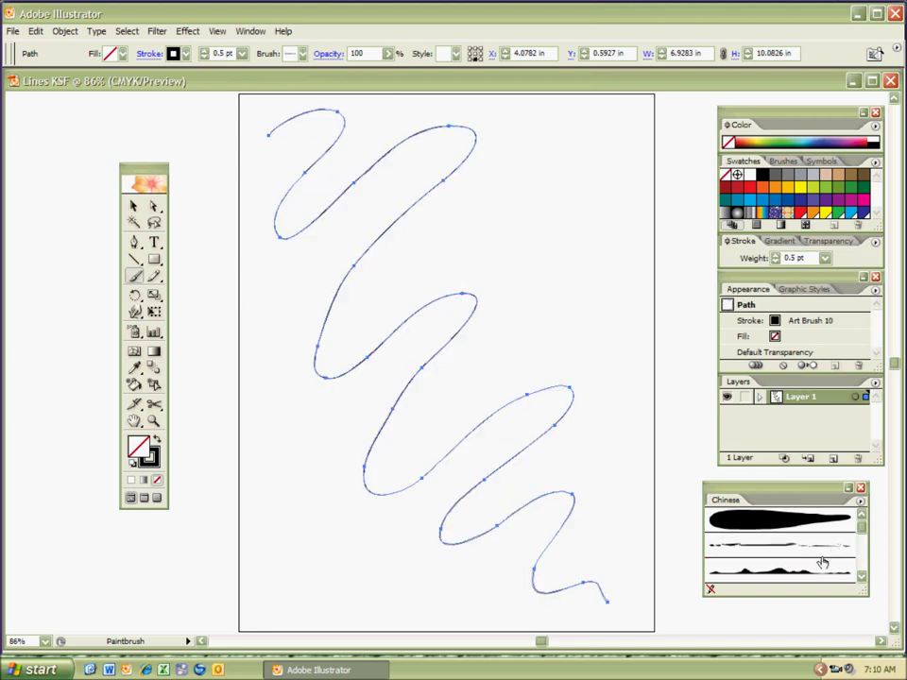
scroll(854, 543, down, 3)
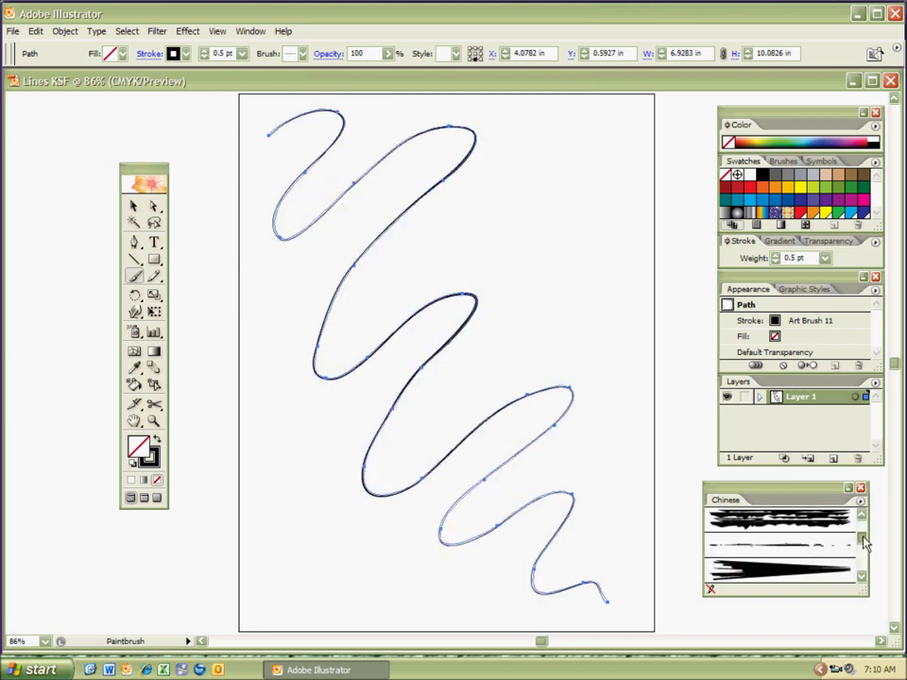
click(784, 518)
Raise the stroke weight to 1 pt, deselect, and pick a Chinese brush for new strokes.
click(241, 52)
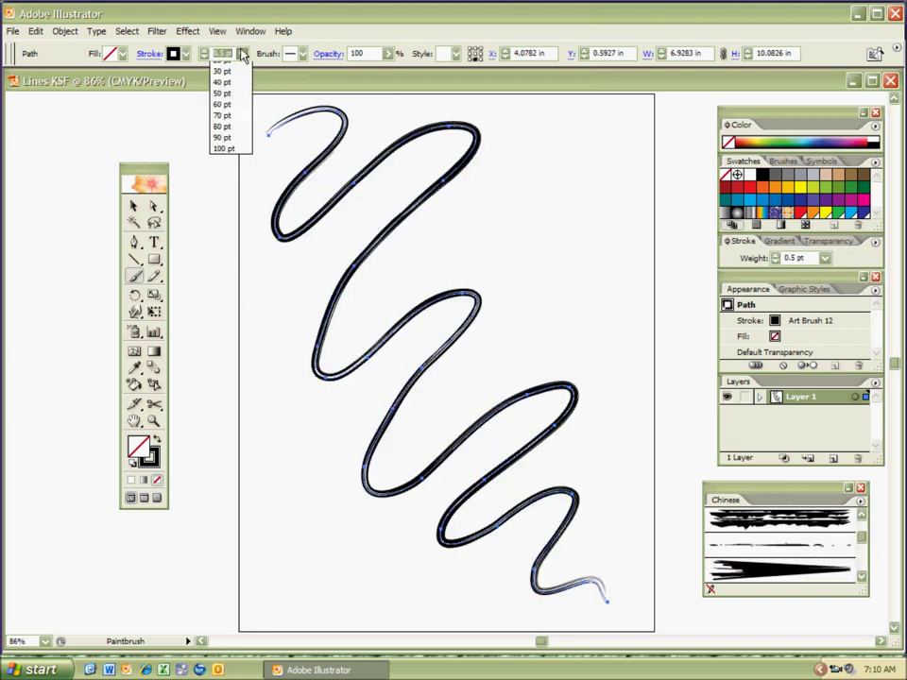
click(224, 98)
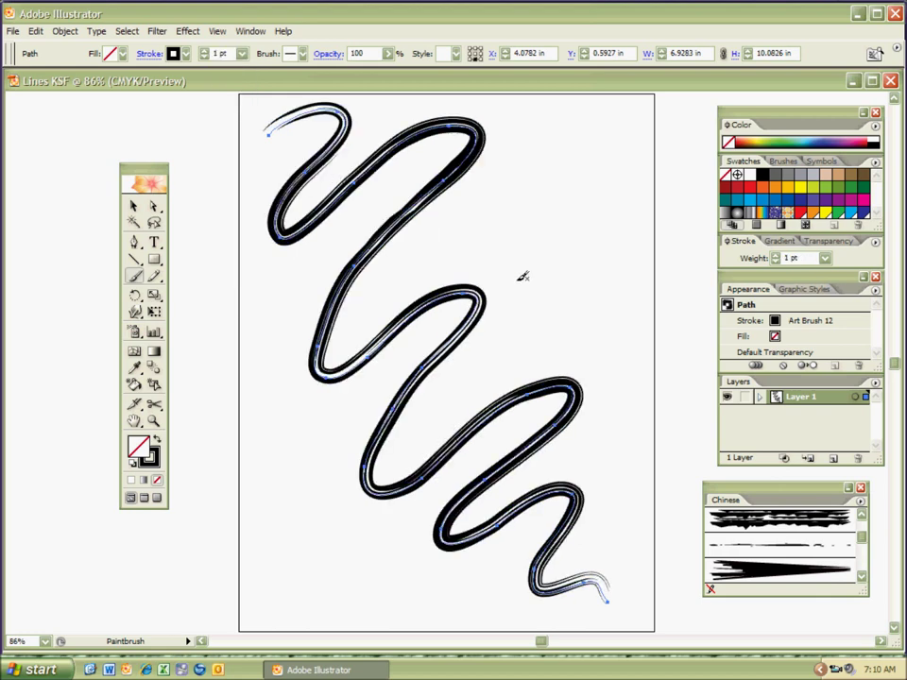
ctrl+click(544, 344)
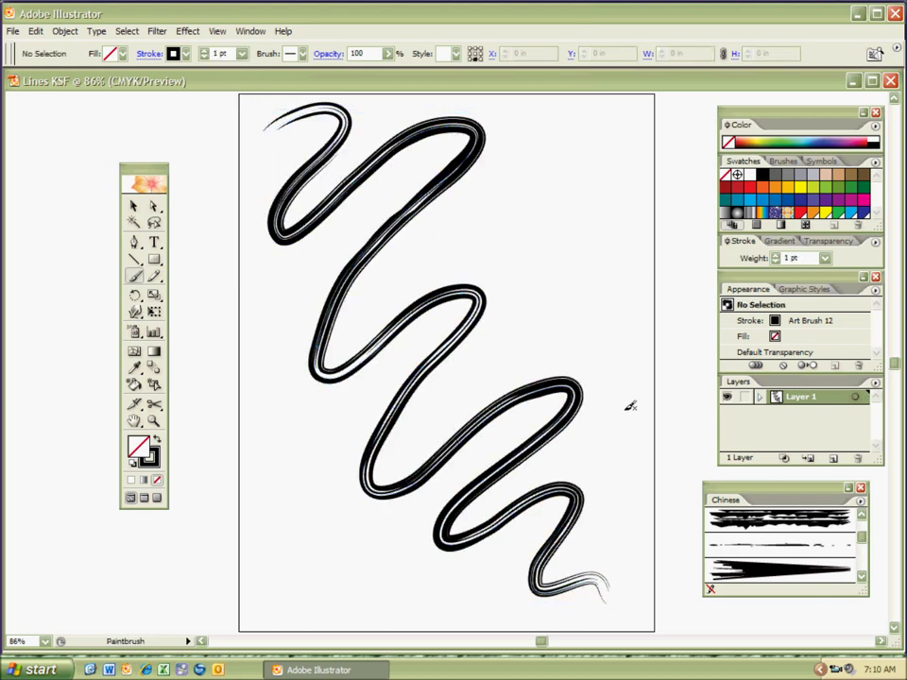
click(771, 535)
click(740, 553)
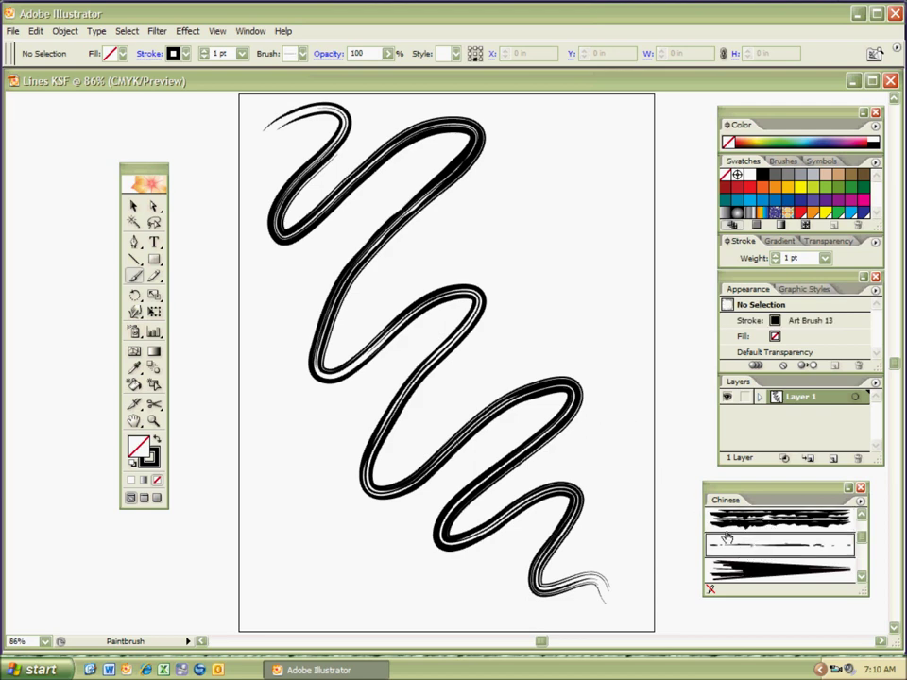
Reselect the squiggle and apply the tapered Chinese Art Brush 4.
key(ctrl)
ctrl+click(562, 430)
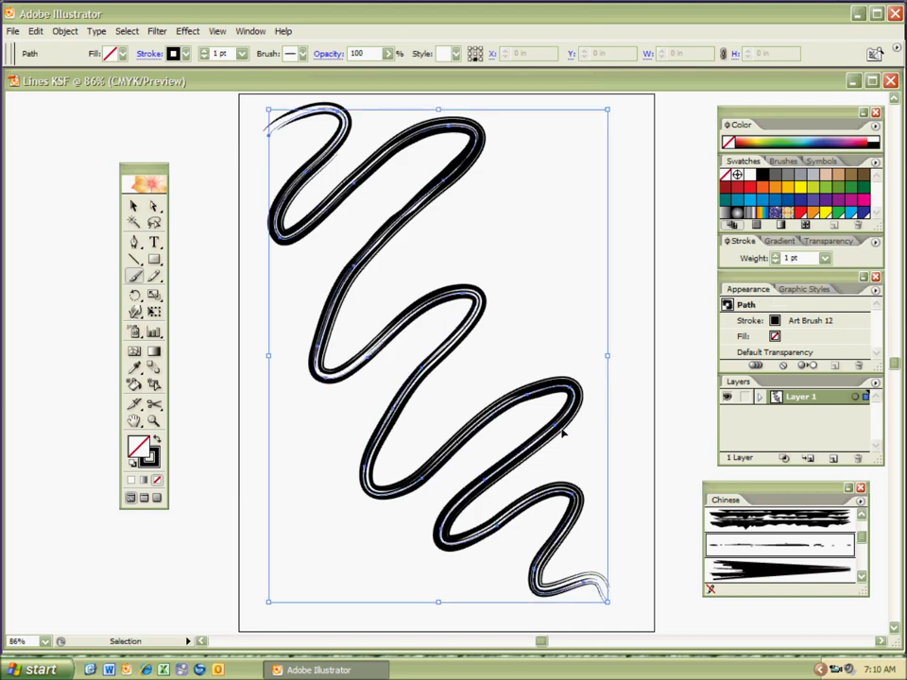
click(833, 573)
drag(864, 537, 863, 548)
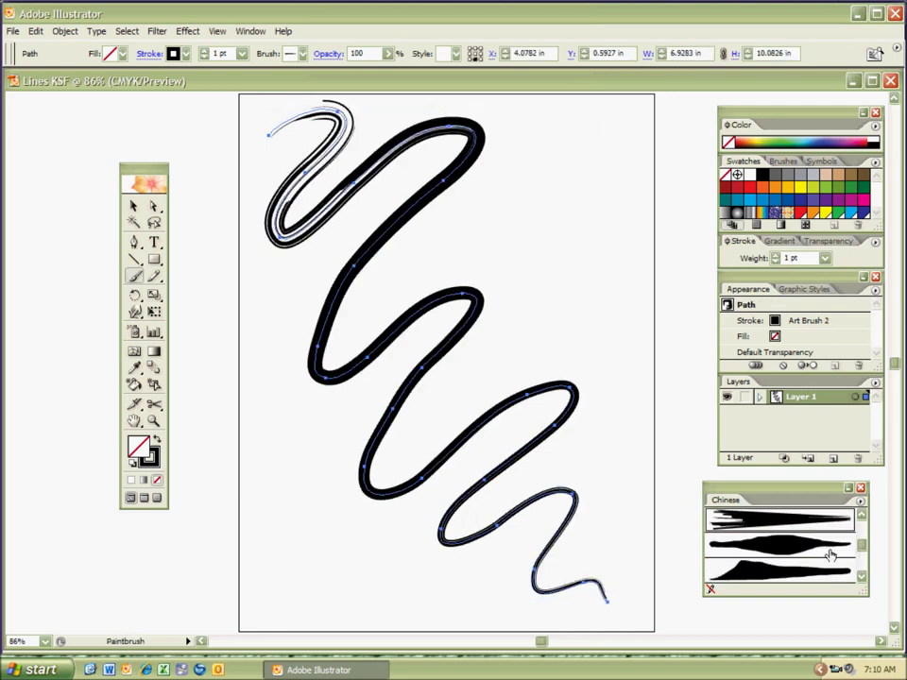
click(831, 555)
click(836, 574)
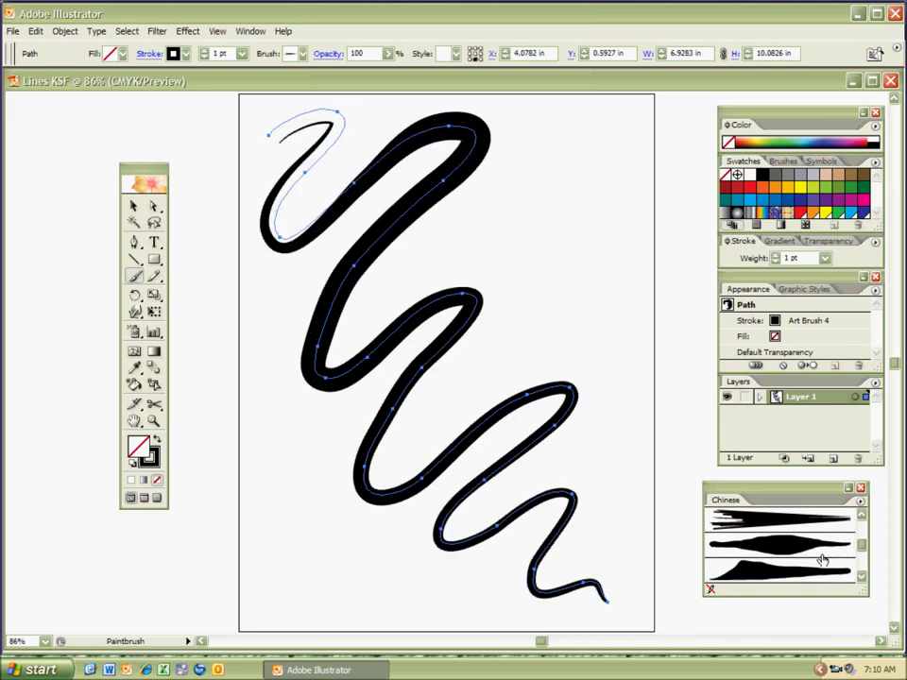
click(303, 54)
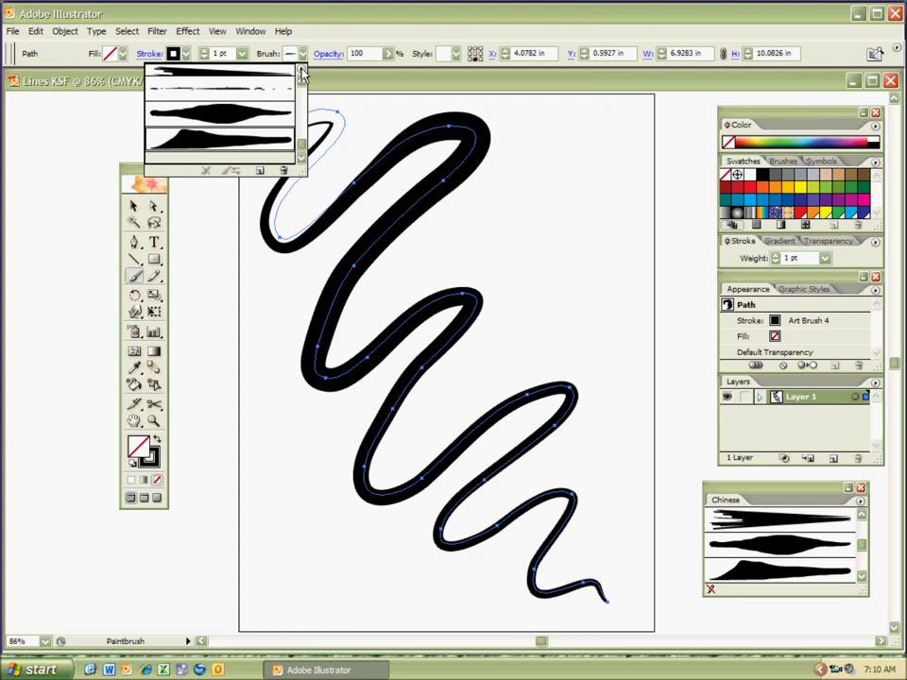
Try opening the Rainbows brush library, then cancel its import warning.
click(303, 73)
mouse_move(426, 289)
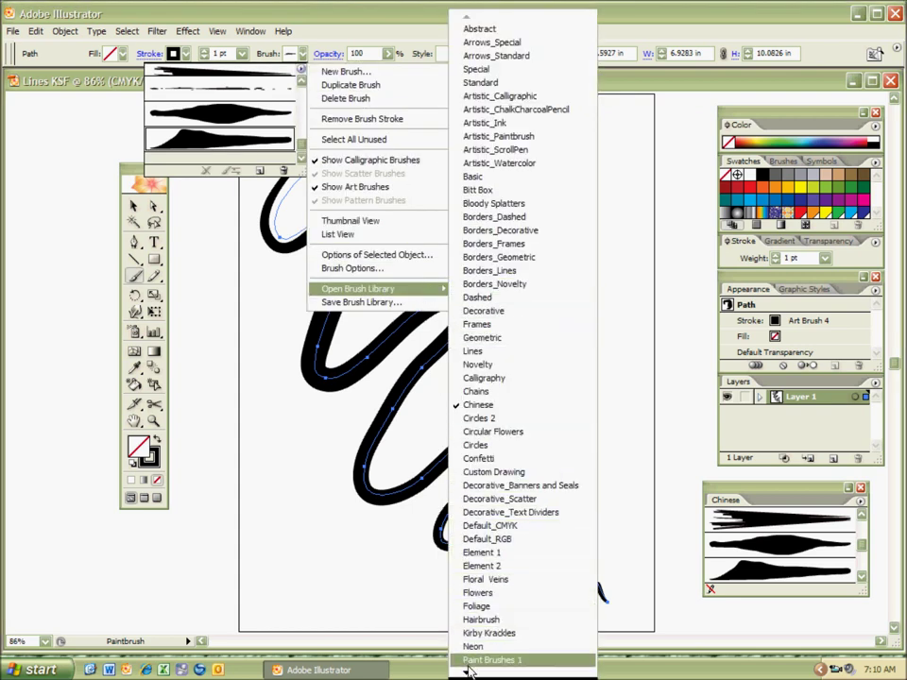
mouse_move(467, 673)
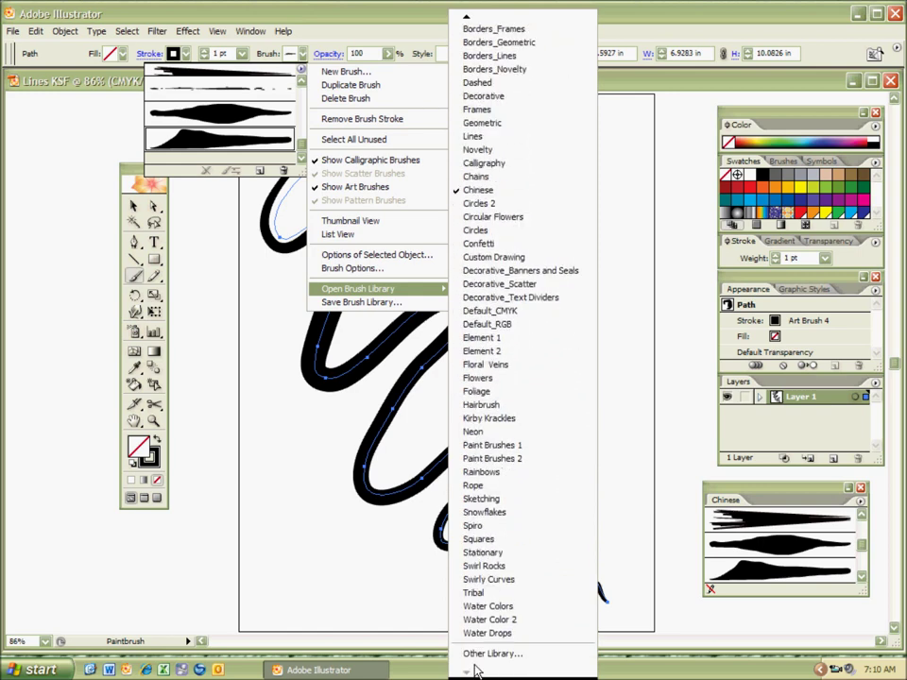
click(493, 472)
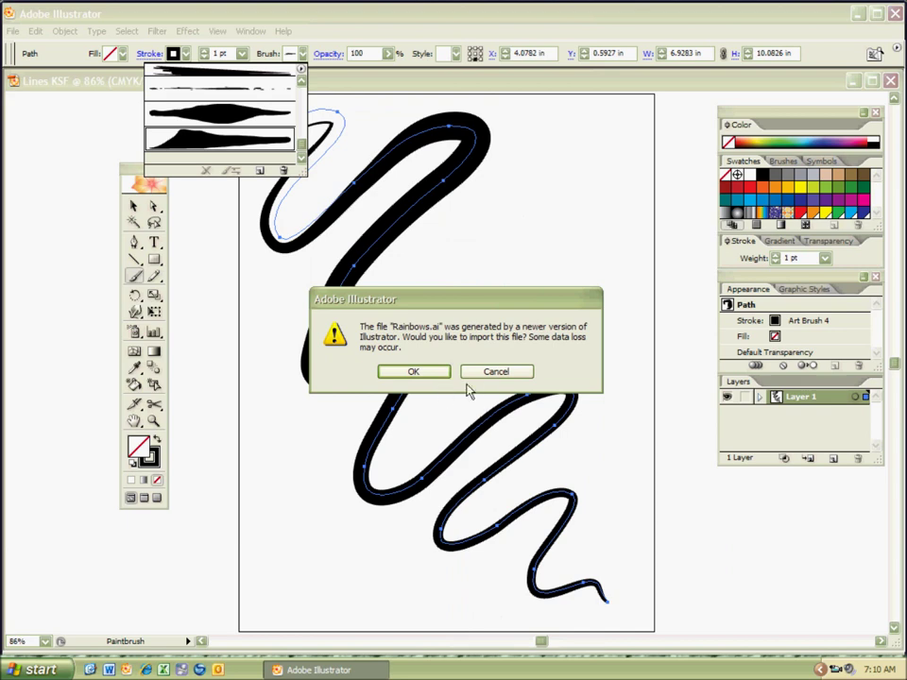
drag(496, 373, 558, 423)
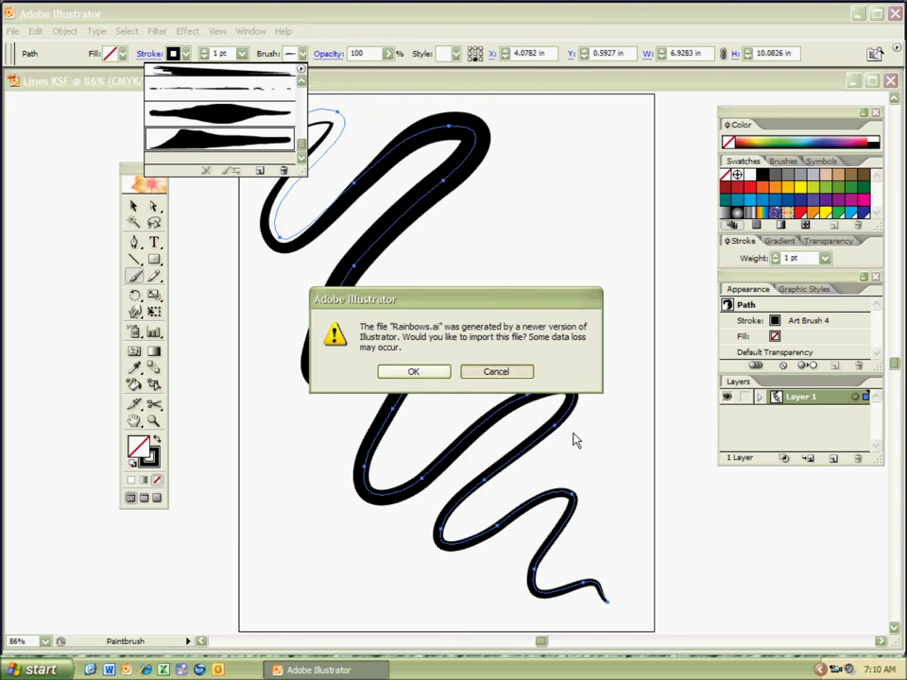
key(Escape)
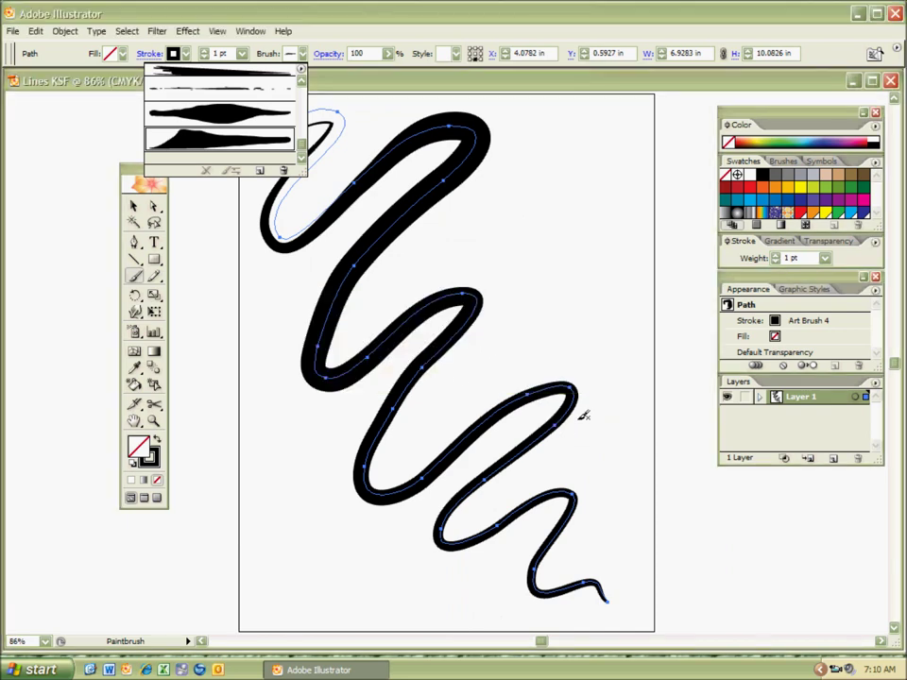
Open the Rope brush library and give the squiggle the grey rope Pattern Brush 1.
click(302, 69)
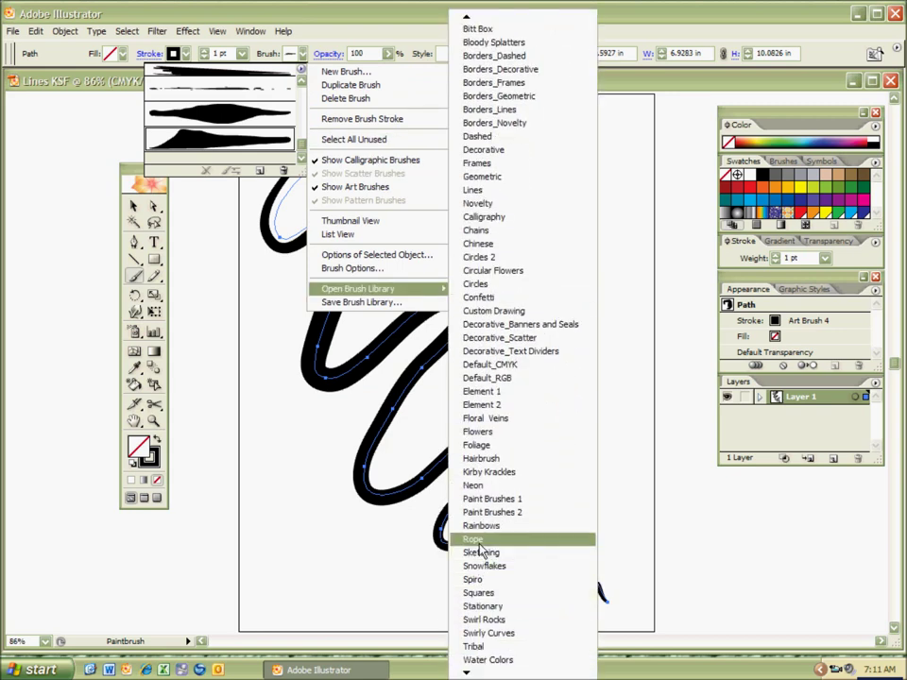
click(479, 541)
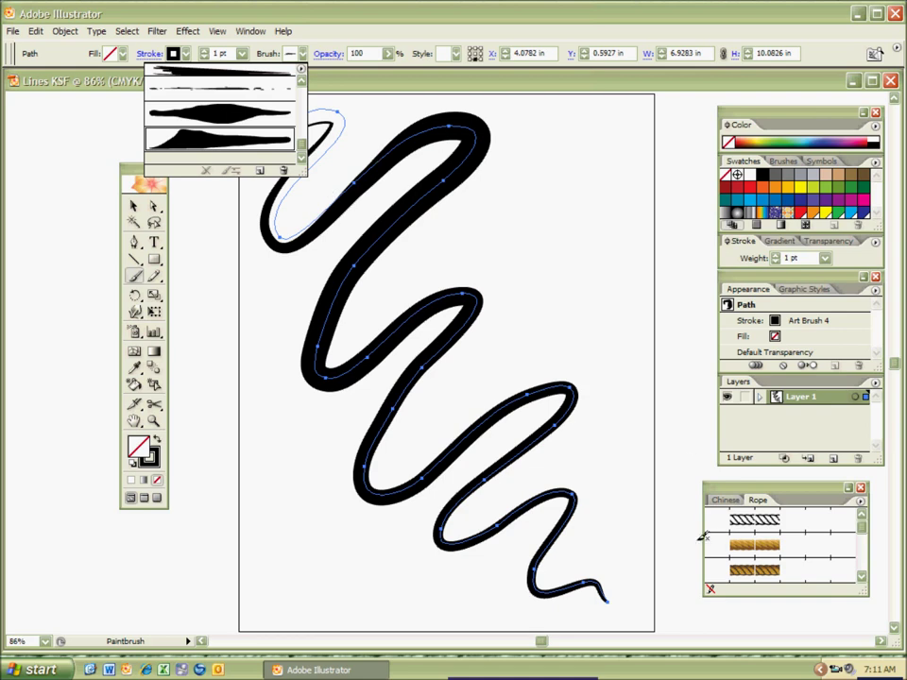
click(747, 521)
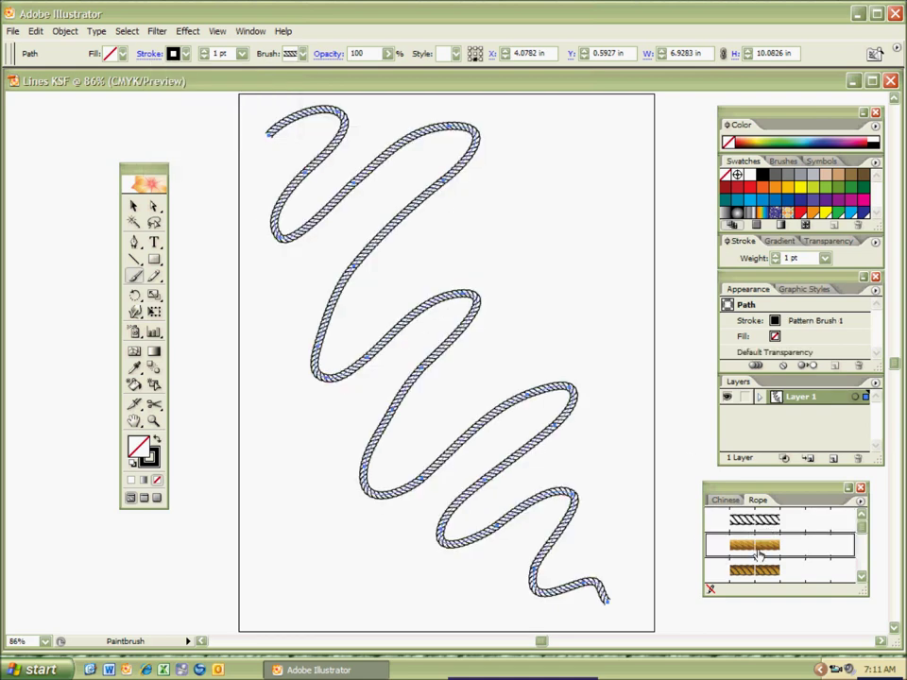
Try brown rope patterns, settle on the dark striped Pattern Brush 8, and deselect.
click(762, 553)
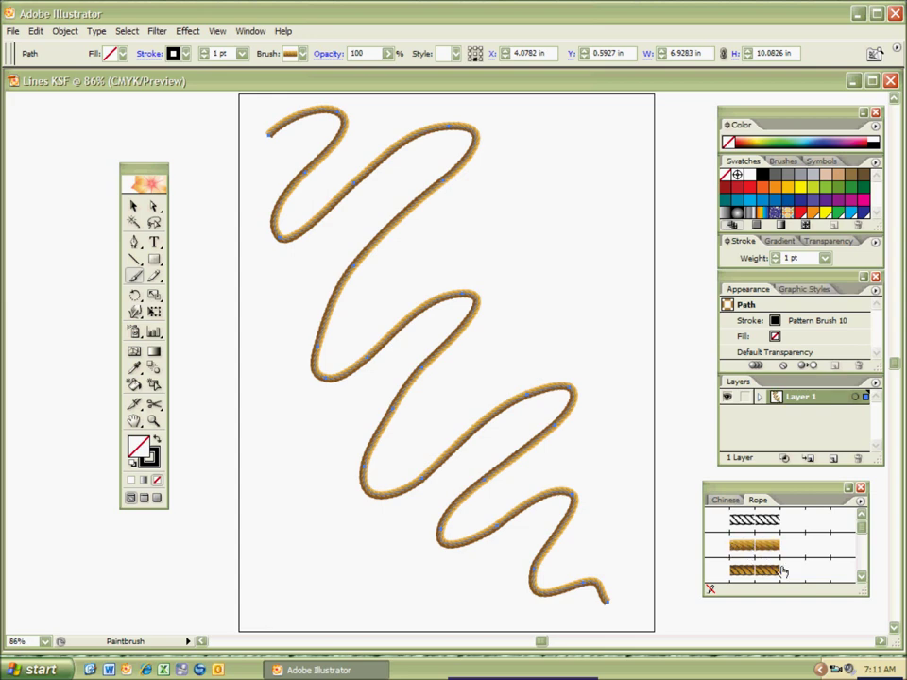
click(795, 568)
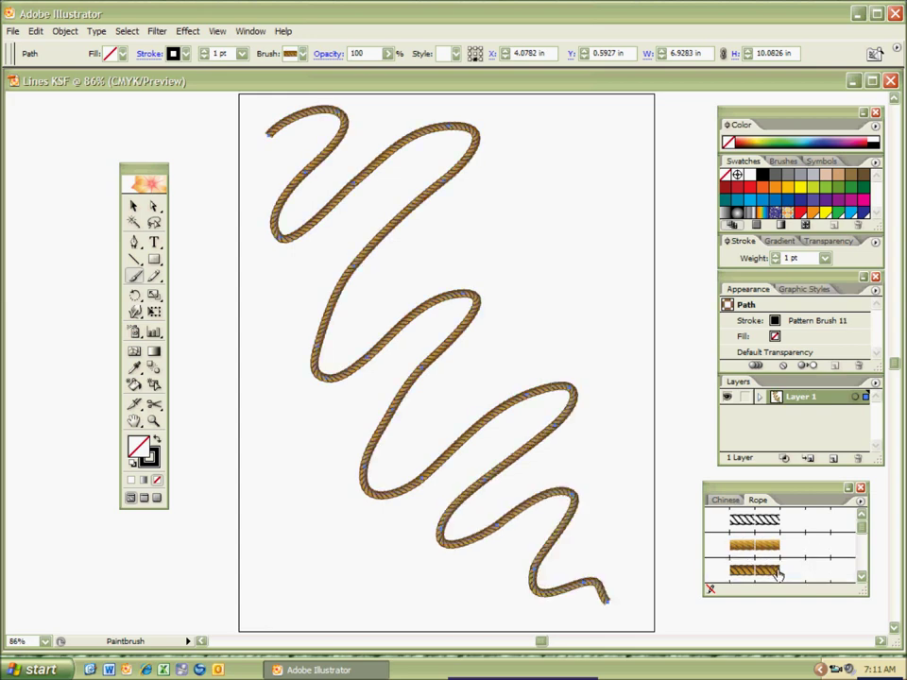
drag(868, 539, 866, 570)
click(800, 562)
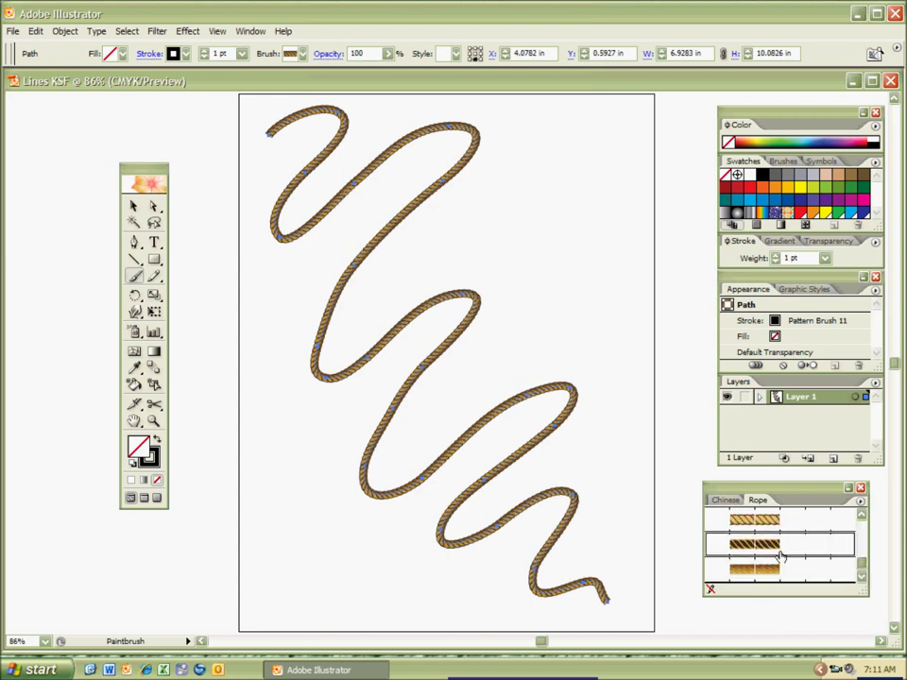
key(ctrl+shift+a)
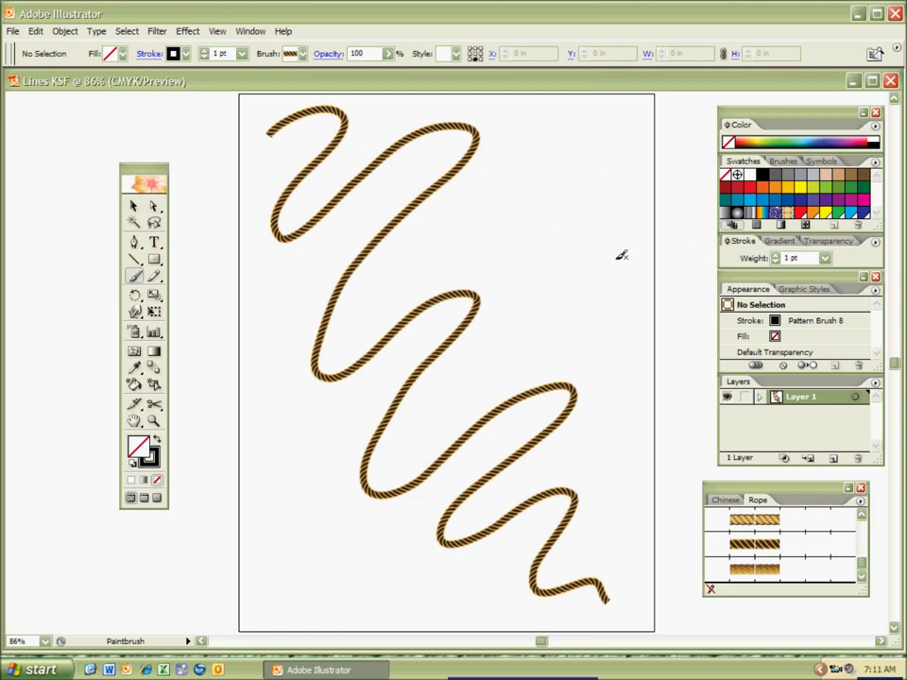
click(728, 503)
click(757, 500)
click(301, 54)
click(302, 71)
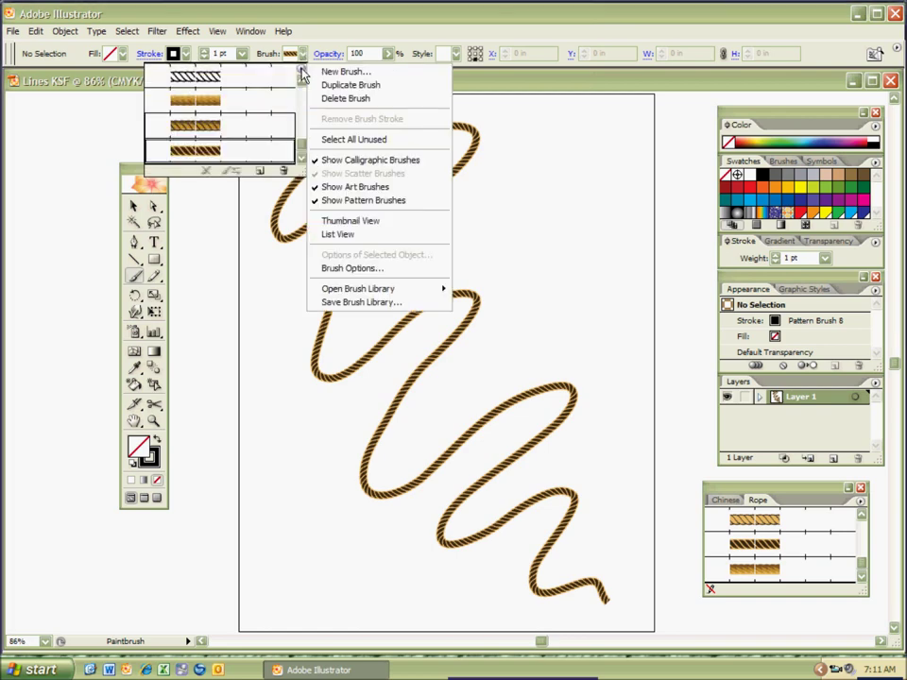
mouse_move(378, 288)
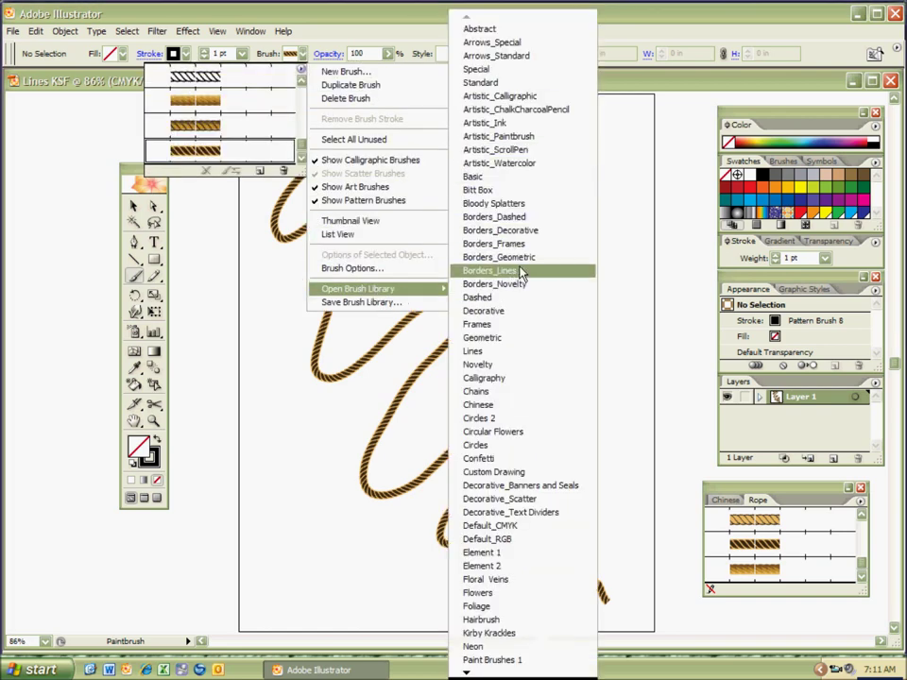
click(636, 228)
key(ctrl+shift+a)
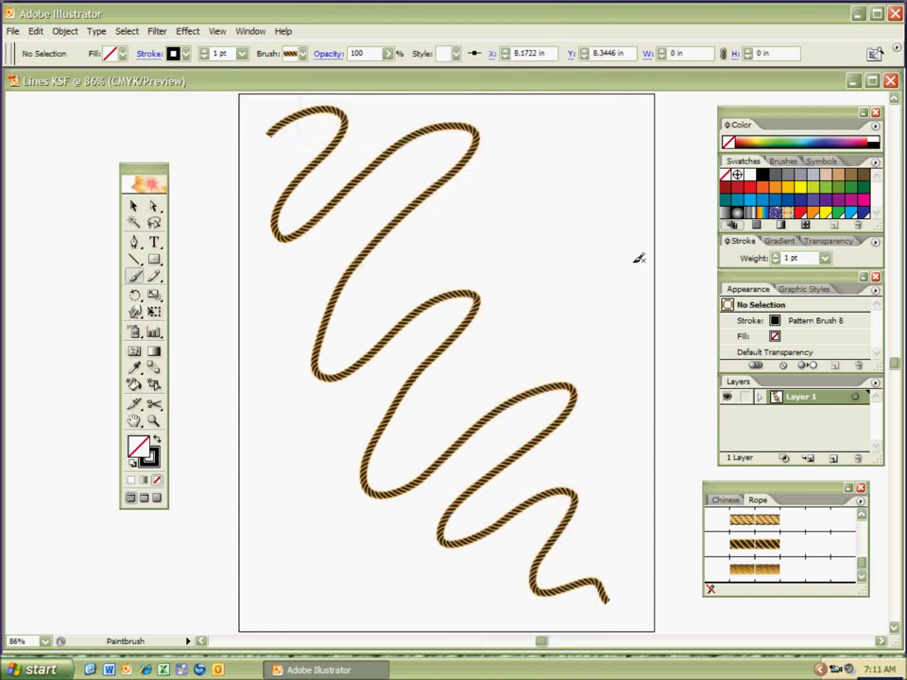